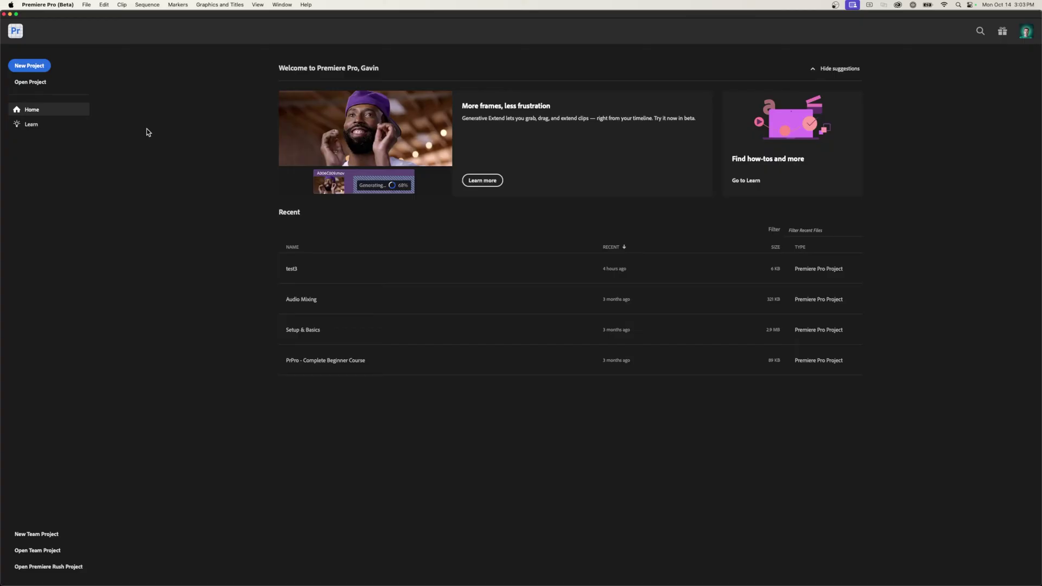
Create a new project named 'extend clips' and skip the import screen.
{"action": "left_click", "coordinate": [30, 65]}
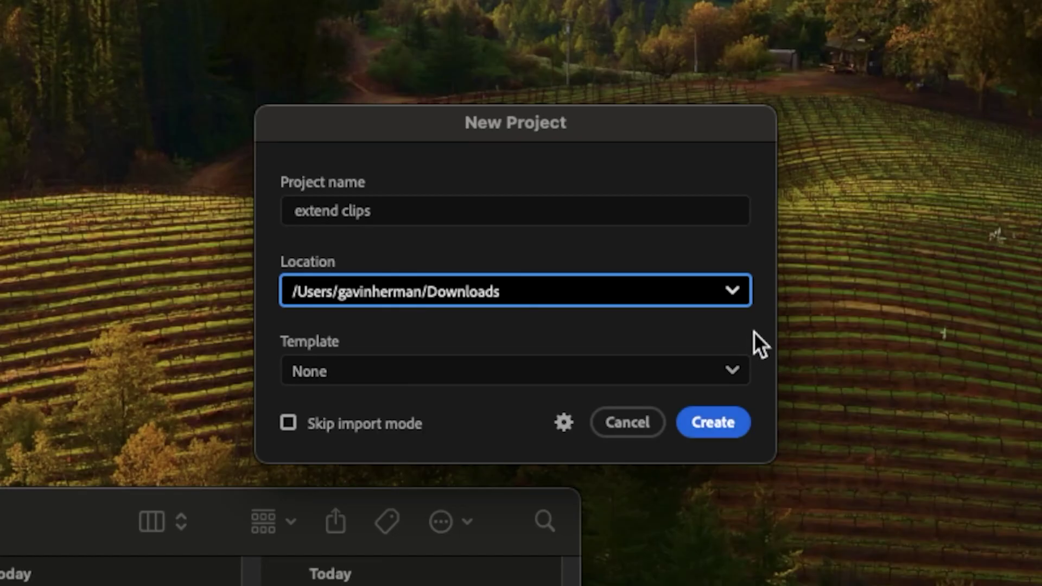
{"action": "left_click", "coordinate": [705, 422]}
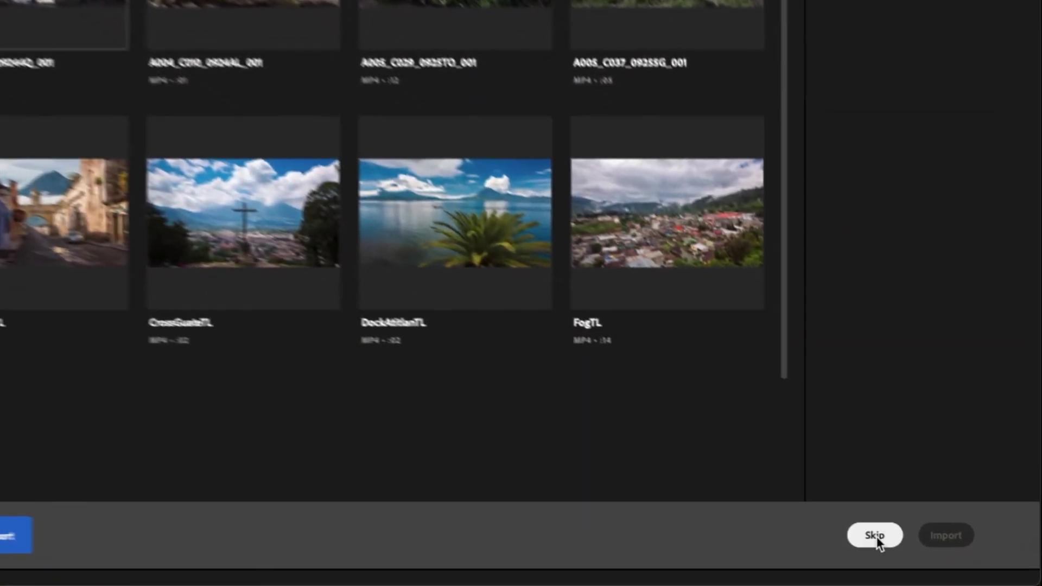
{"action": "left_click", "coordinate": [910, 545]}
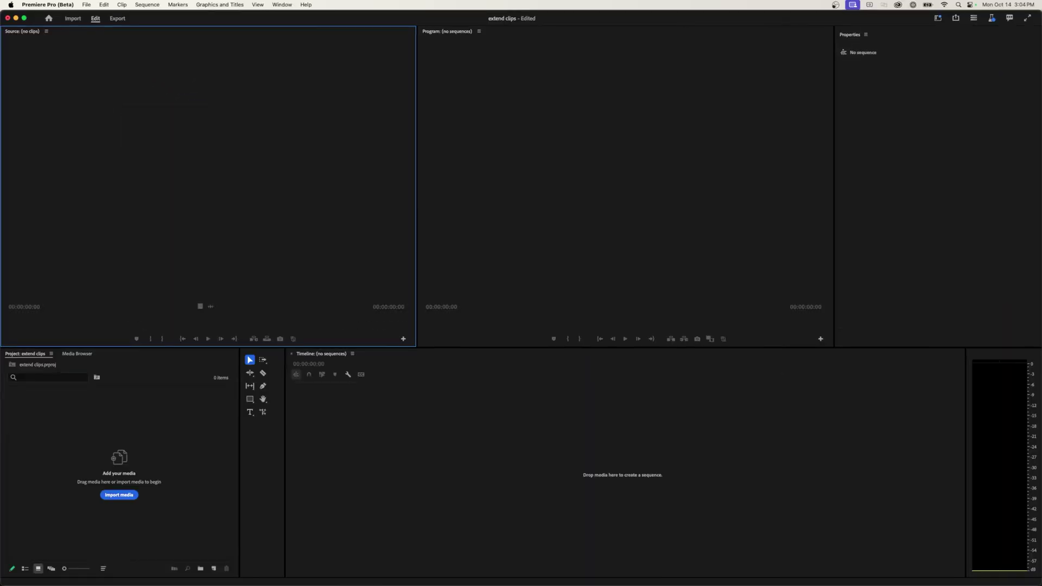
Import all ten B-Roll clips from the B-Roll folder into the Project panel.
{"action": "left_click", "coordinate": [121, 493]}
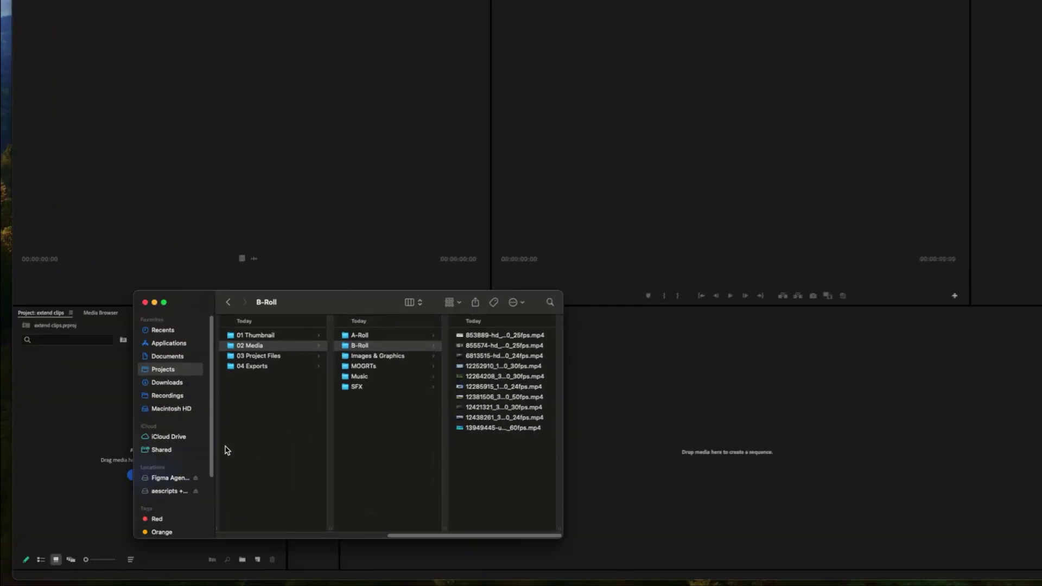
{"action": "left_click", "coordinate": [535, 322]}
{"action": "key", "text": "super+a"}
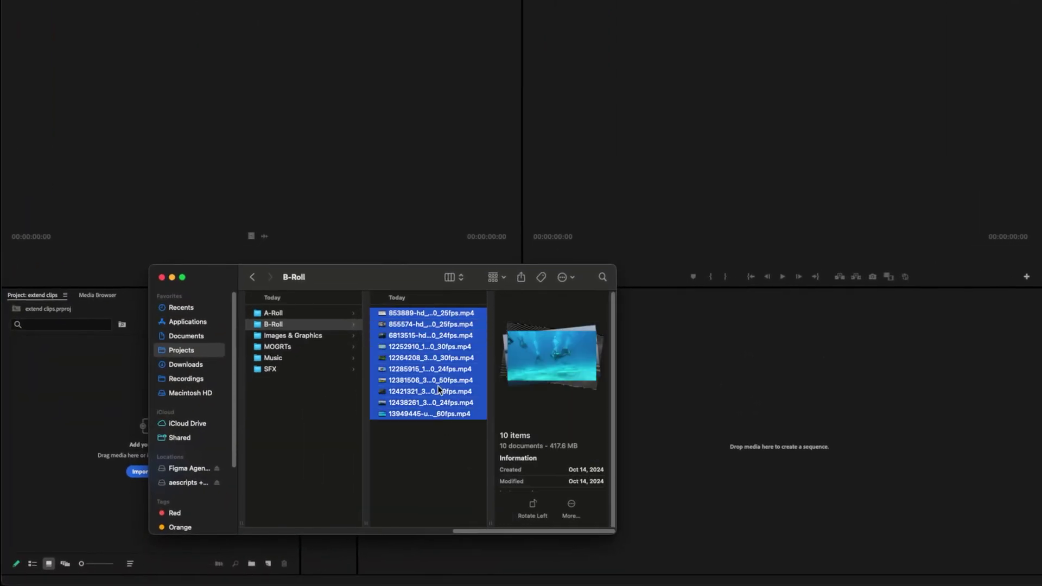
{"action": "left_click_drag", "start_coordinate": [398, 349], "coordinate": [54, 380]}
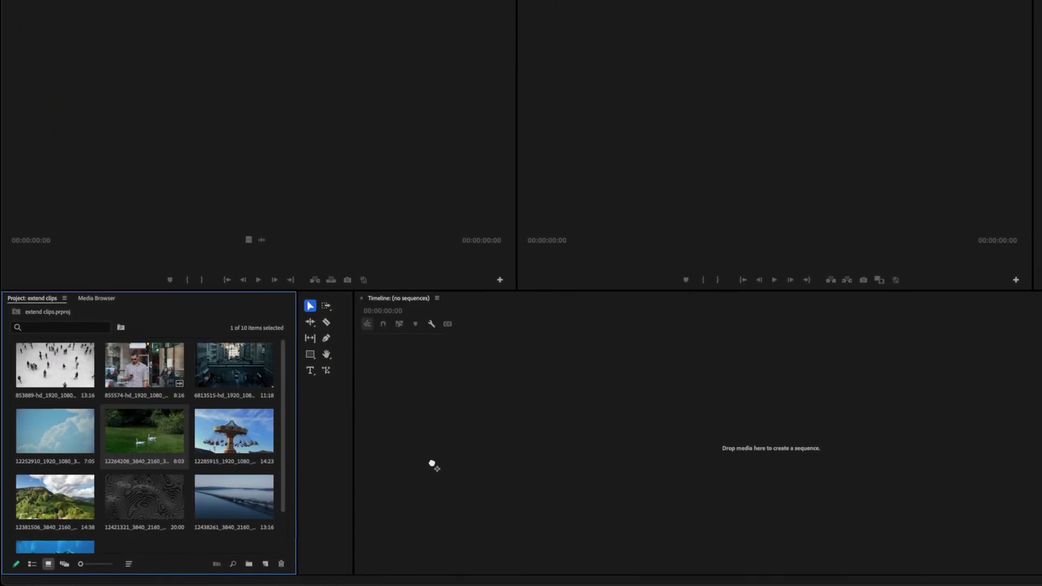
Build a sequence from the 4K swan clip, play it, and park the playhead at 00:00:02:24.
{"action": "left_click_drag", "start_coordinate": [432, 465], "coordinate": [434, 461]}
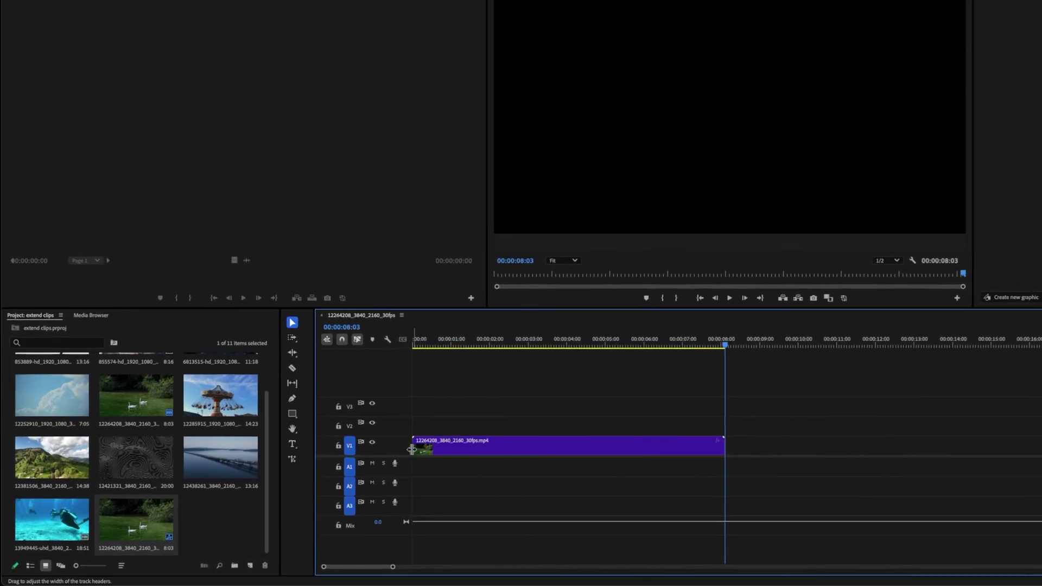
{"action": "left_click", "coordinate": [608, 344]}
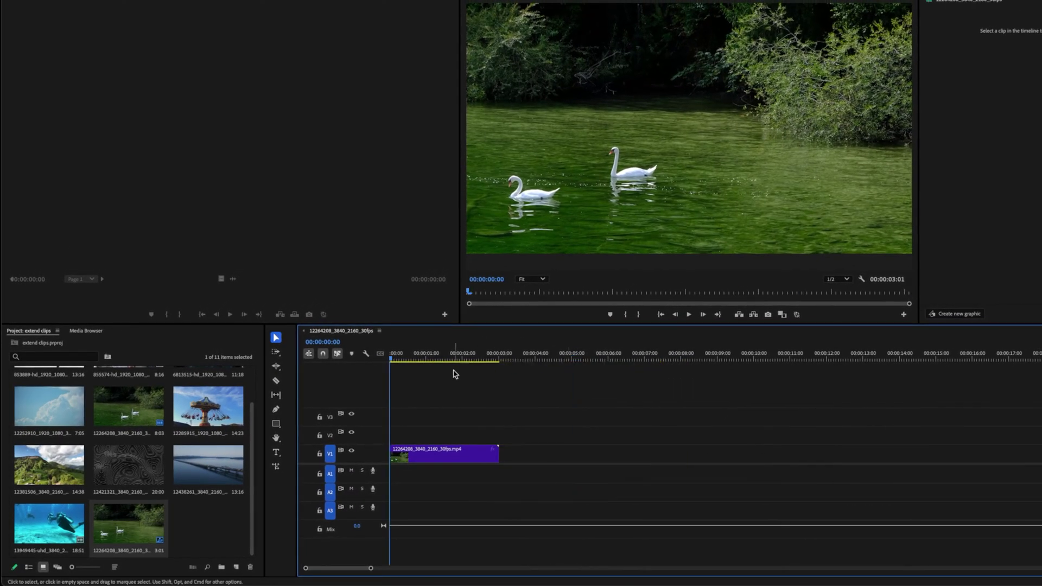
{"action": "key", "text": "space"}
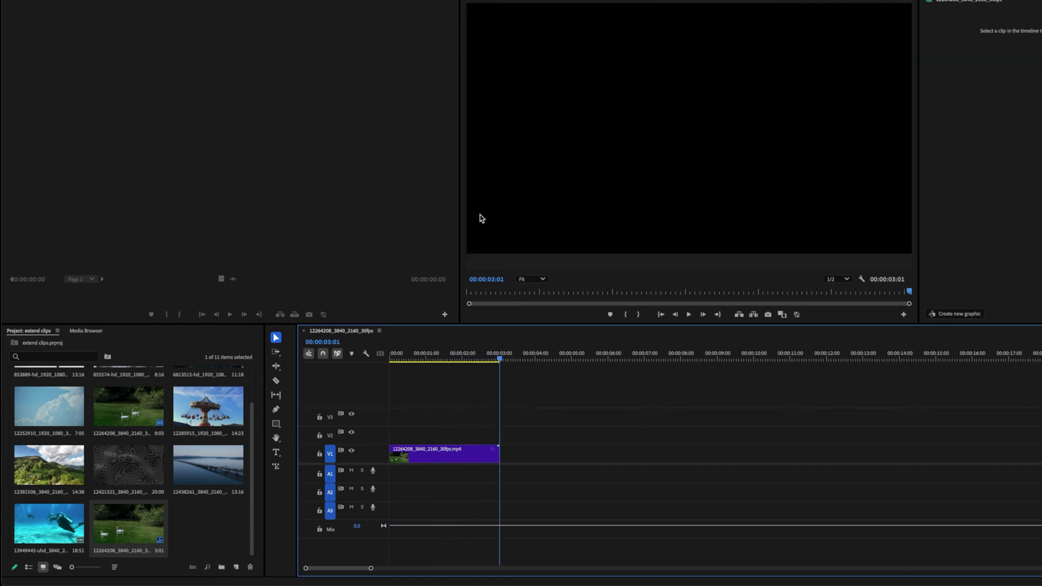
{"action": "left_click", "coordinate": [486, 353]}
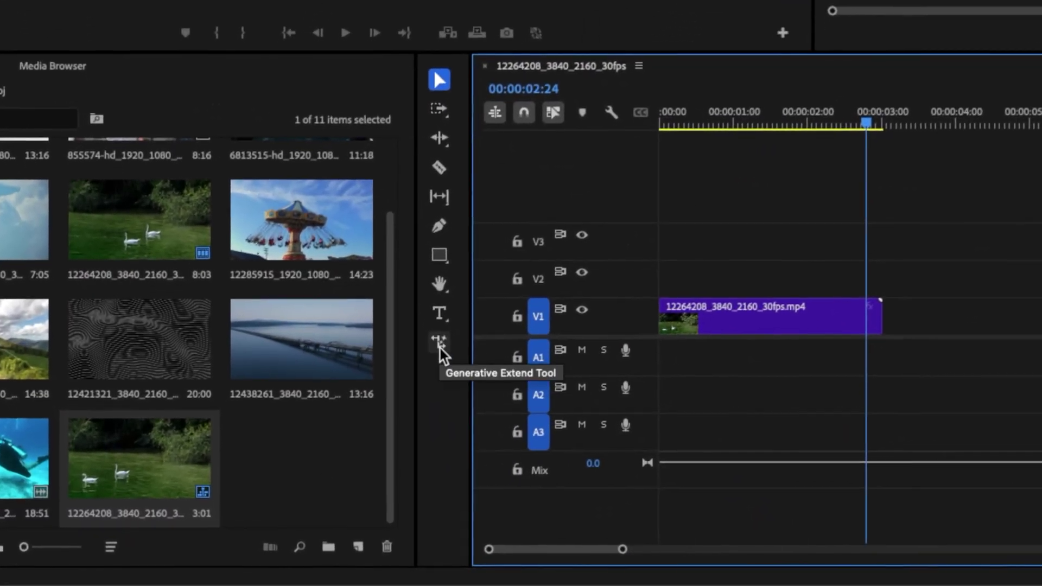
{"action": "left_click", "coordinate": [441, 343]}
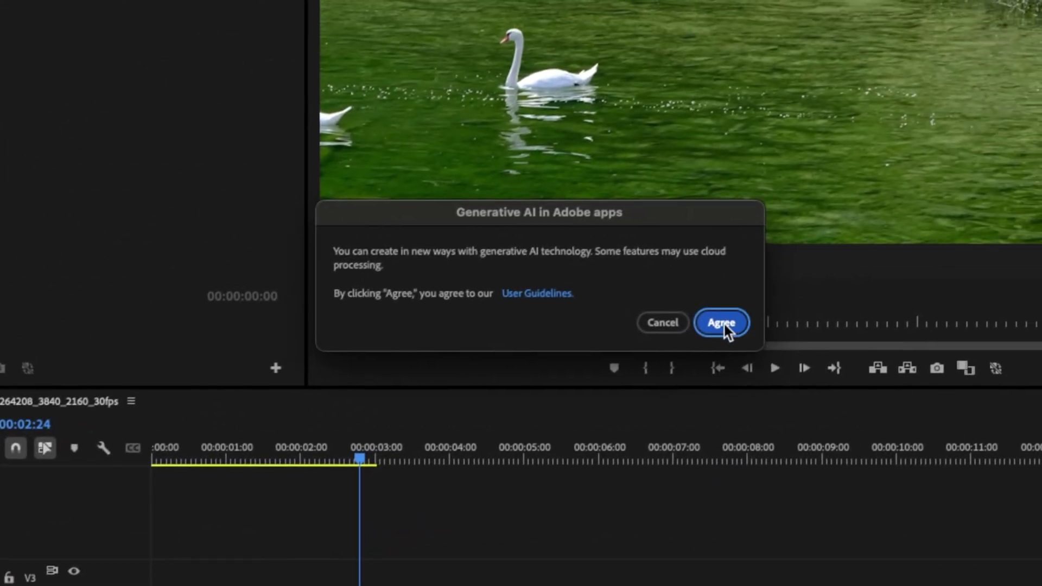
Accept the generative AI terms and try extending the swan clip's end, which its 3840x2160 resolution blocks.
{"action": "left_click", "coordinate": [733, 317]}
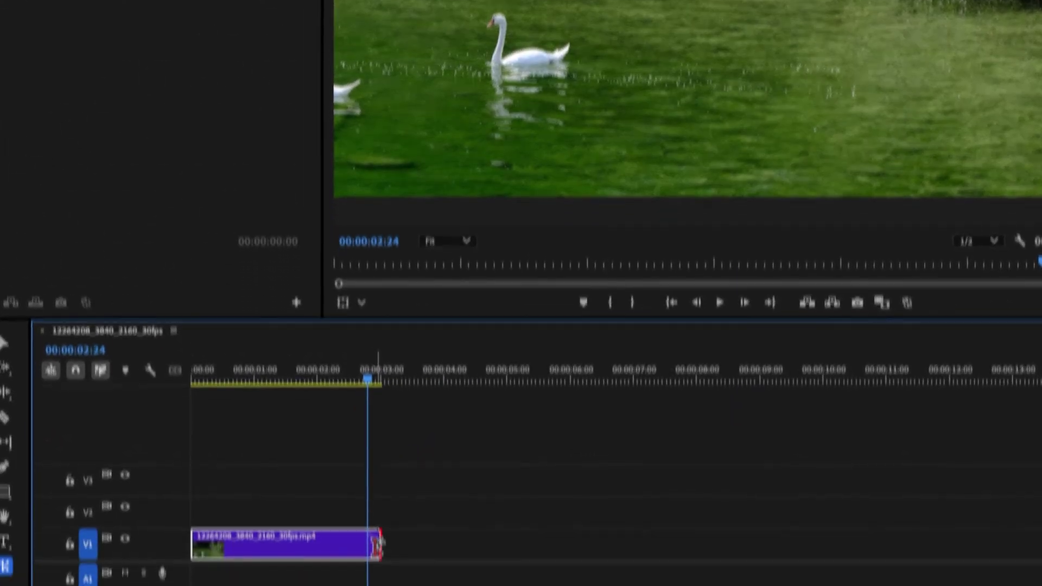
{"action": "left_click", "coordinate": [380, 541]}
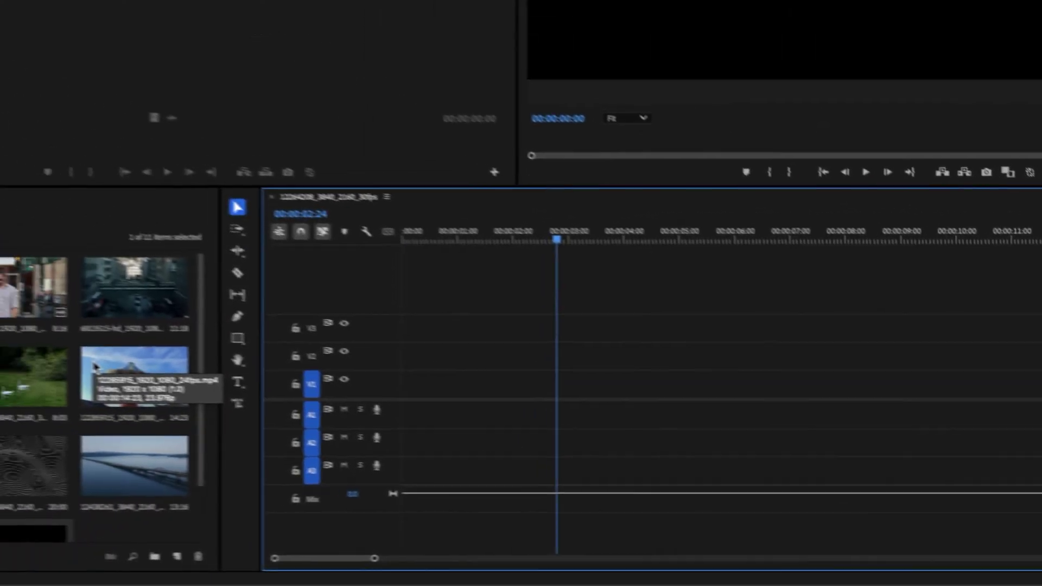
Place the 1080p carousel clip 12285915 on V1, match sequence settings, and scrub through it.
{"action": "left_click_drag", "start_coordinate": [209, 400], "coordinate": [478, 404]}
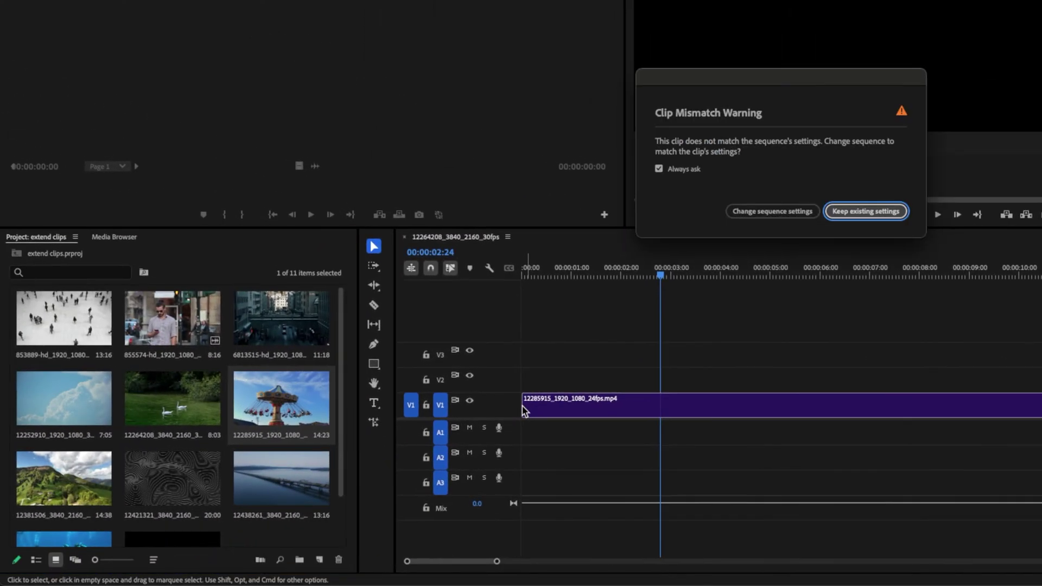
{"action": "left_click", "coordinate": [775, 211]}
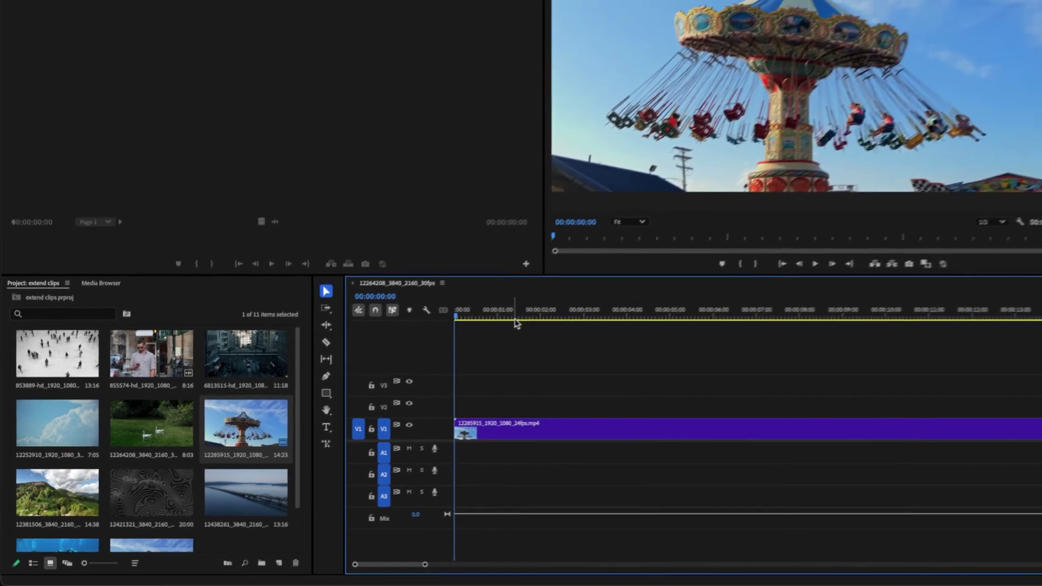
{"action": "left_click_drag", "start_coordinate": [606, 285], "coordinate": [724, 283]}
{"action": "left_click_drag", "start_coordinate": [593, 338], "coordinate": [823, 360]}
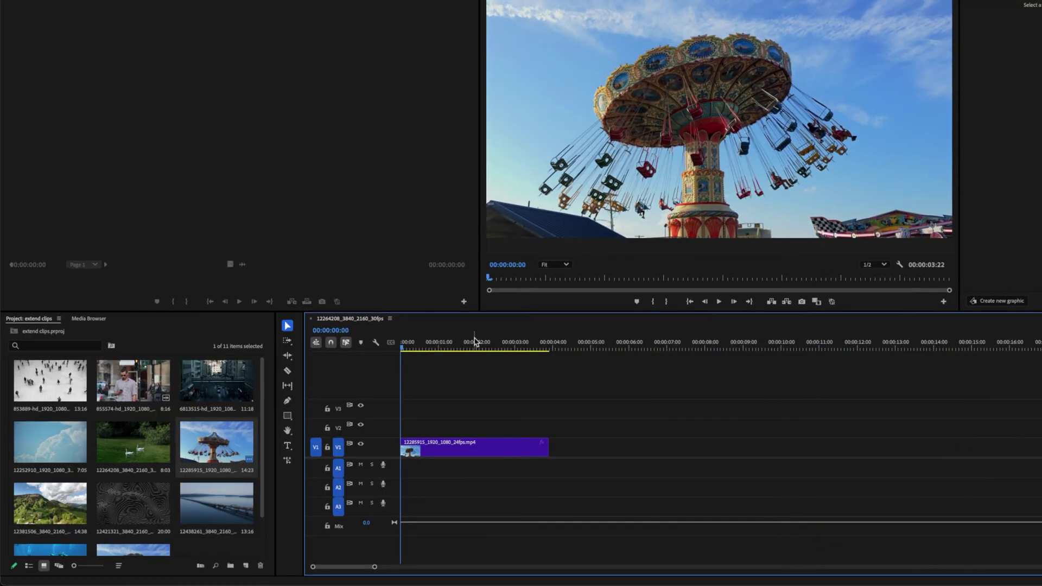
{"action": "left_click_drag", "start_coordinate": [410, 347], "coordinate": [522, 346]}
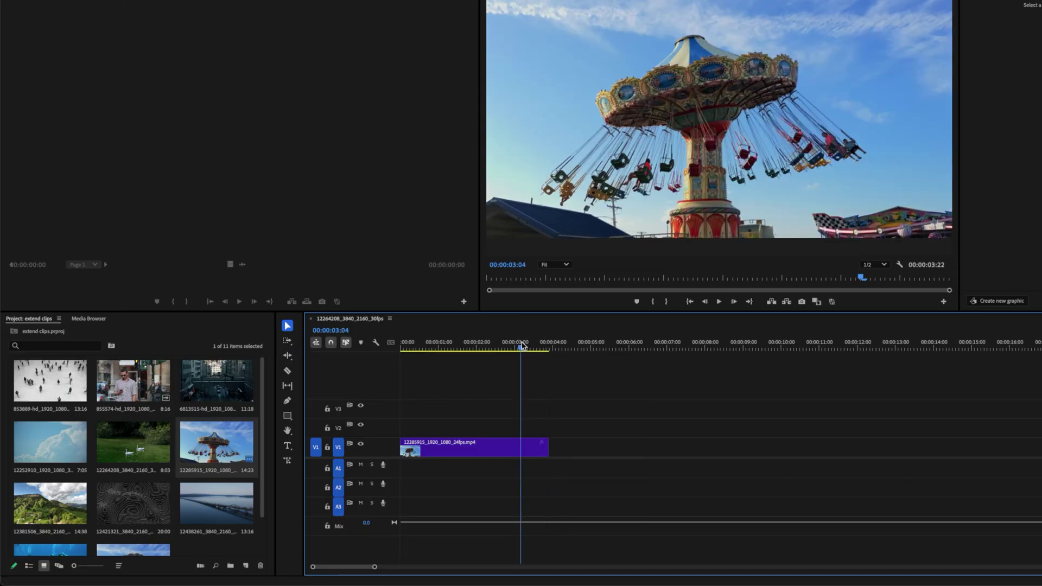
Generatively extend the carousel clip's end by two seconds, to 00:00:05:22.
{"action": "left_click", "coordinate": [288, 460]}
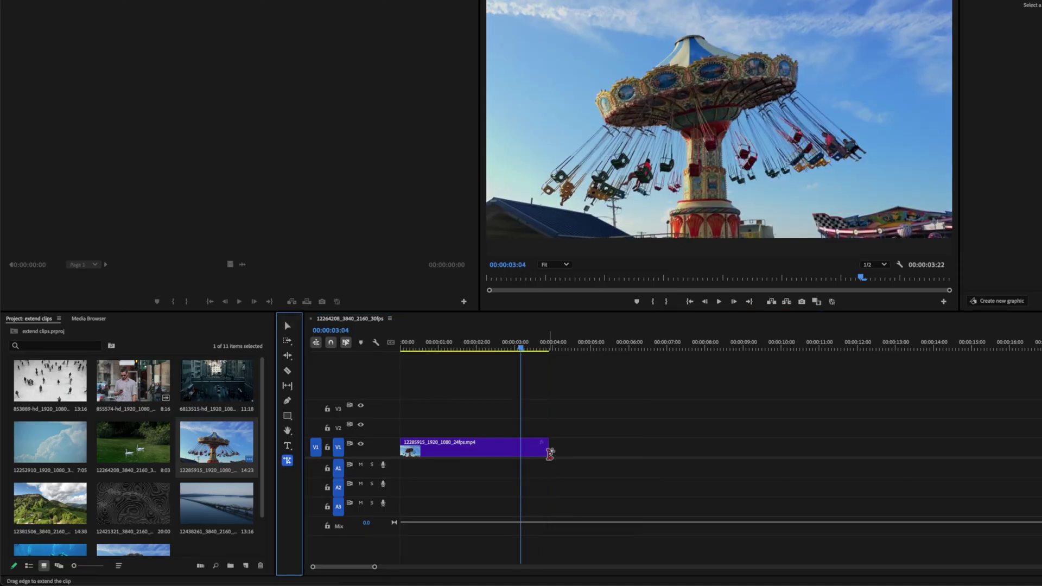
{"action": "left_click_drag", "start_coordinate": [545, 448], "coordinate": [685, 443]}
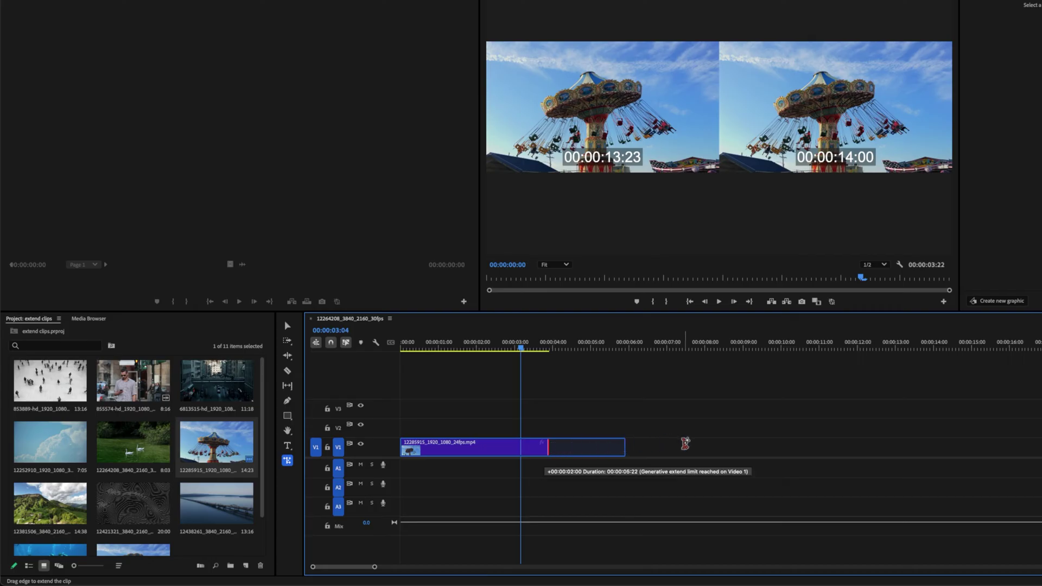
{"action": "left_click_drag", "start_coordinate": [686, 444], "coordinate": [686, 444]}
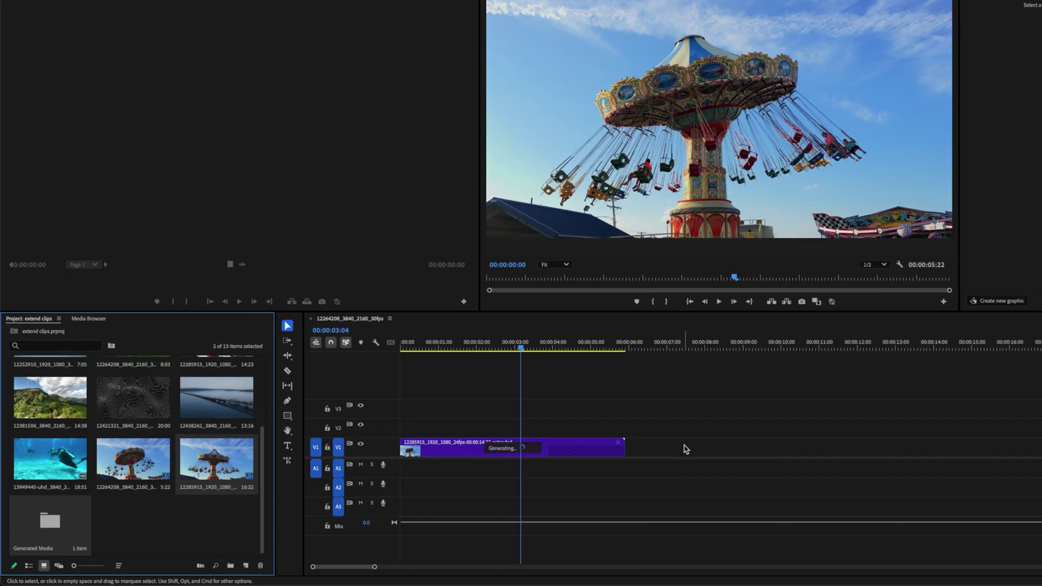
Scrub through the generating extension and drag the 1080p sky clip onto V1 after it.
{"action": "left_click", "coordinate": [561, 348]}
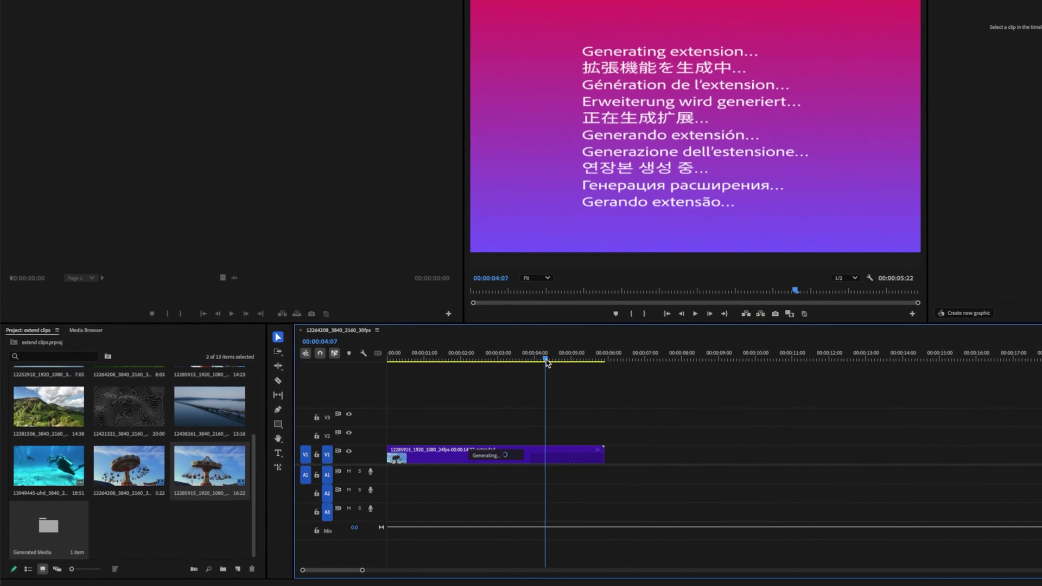
{"action": "left_click_drag", "start_coordinate": [547, 363], "coordinate": [288, 426]}
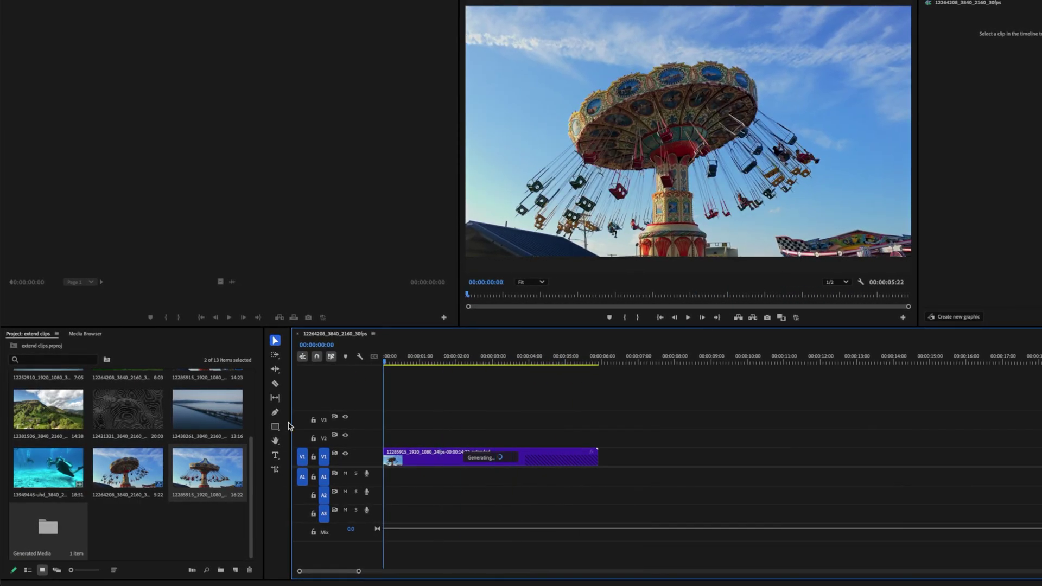
{"action": "scroll", "coordinate": [63, 416], "scroll_direction": "up", "scroll_amount": 3}
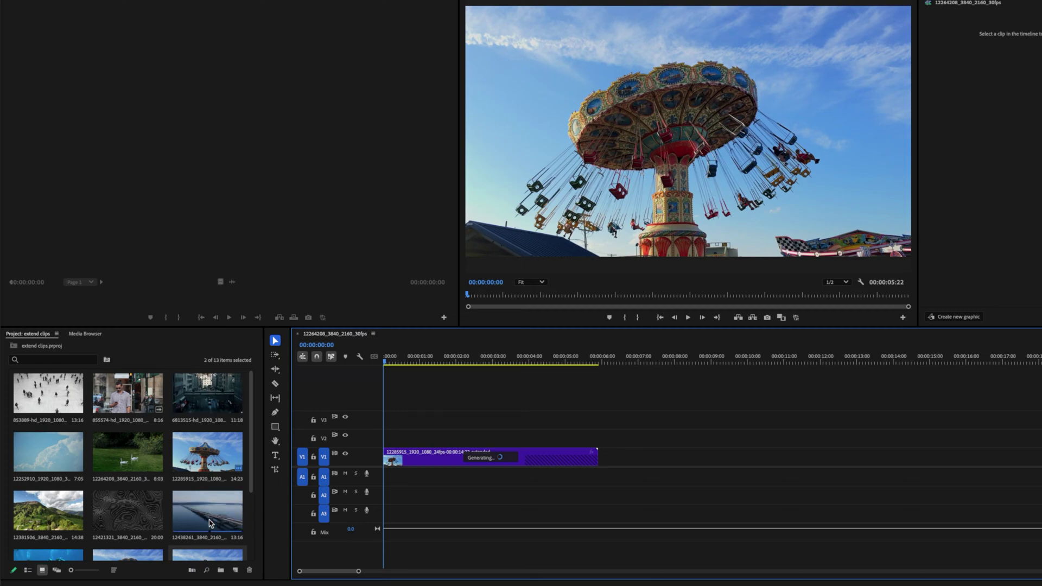
{"action": "left_click_drag", "start_coordinate": [48, 452], "coordinate": [614, 462]}
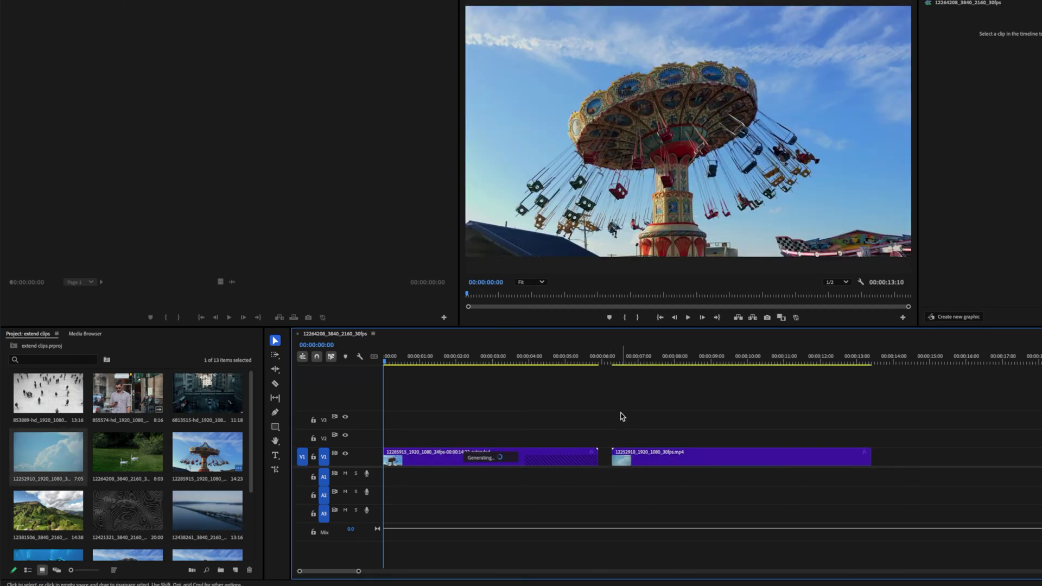
Place the sky clip on V1, extend its end by two generated seconds, and park at 00:00:03:17.
{"action": "left_click_drag", "start_coordinate": [617, 361], "coordinate": [732, 375]}
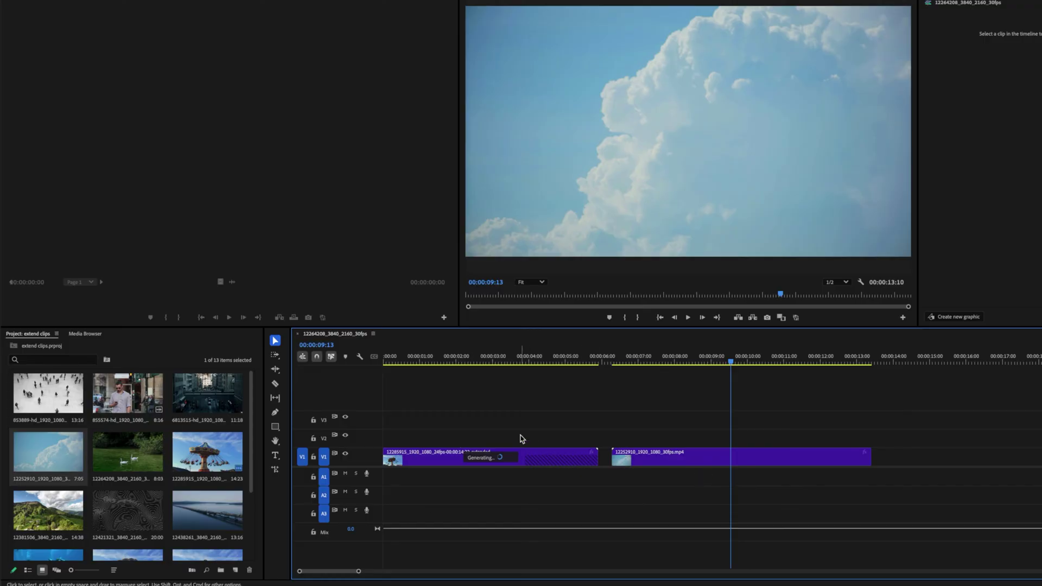
{"action": "left_click", "coordinate": [275, 470]}
{"action": "left_click_drag", "start_coordinate": [868, 458], "coordinate": [993, 455]}
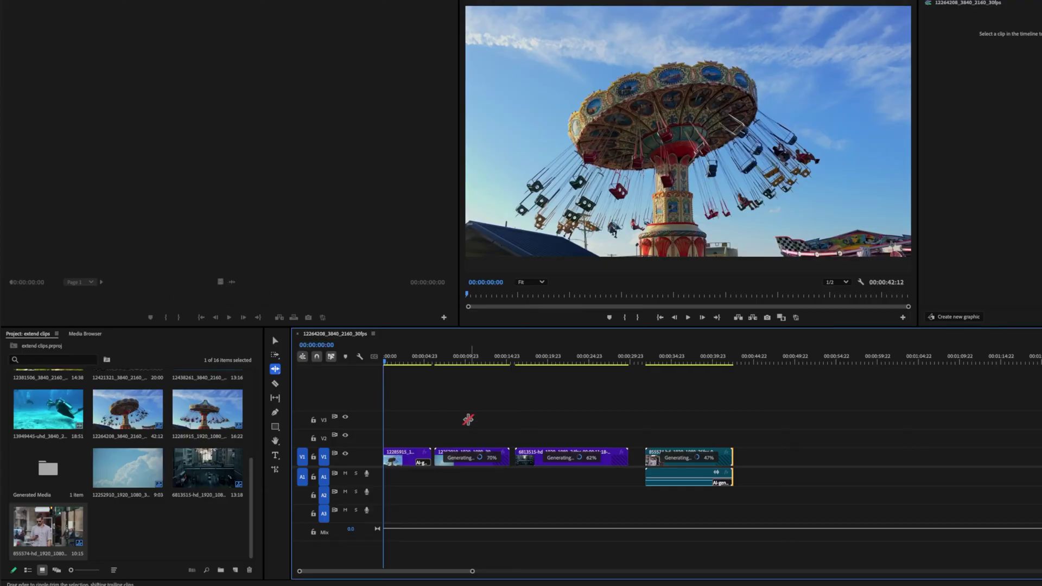
{"action": "key", "text": "v"}
{"action": "left_click", "coordinate": [414, 358]}
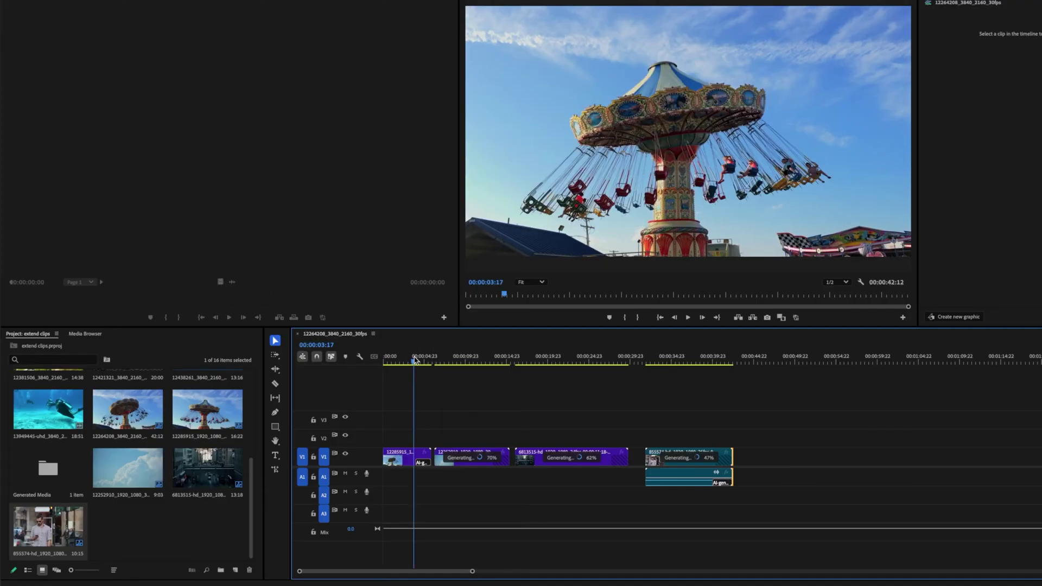
Zoom the timeline and play the carousel clip's extension from 00:00:03:05.
{"action": "key", "text": "="}
{"action": "key", "text": "space"}
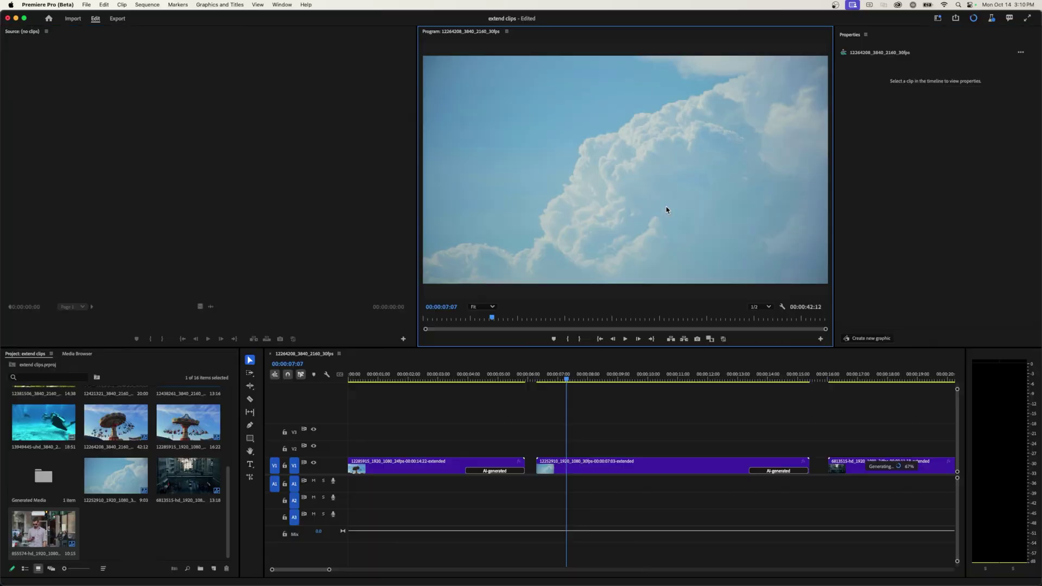
{"action": "left_click_drag", "start_coordinate": [464, 382], "coordinate": [446, 382]}
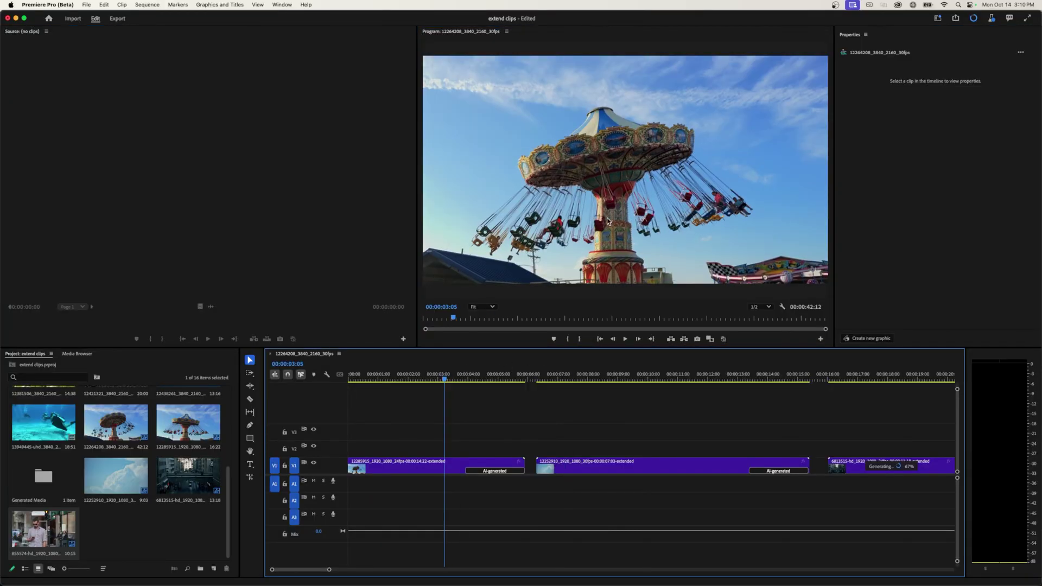
{"action": "key", "text": "space"}
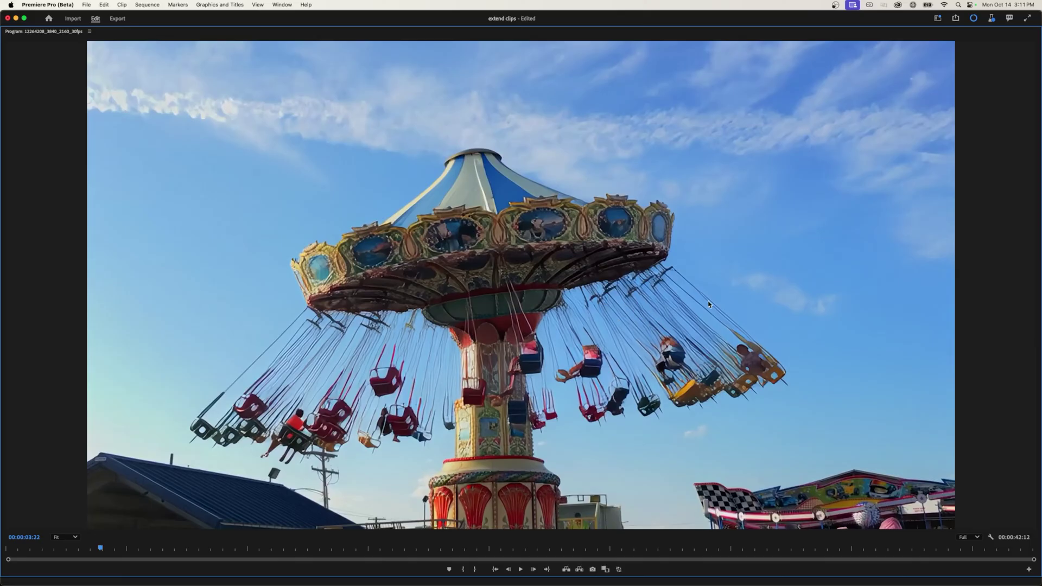
Step through the carousel footage frame by frame around 00:00:03:21 to 00:00:03:22.
{"action": "key", "text": "space"}
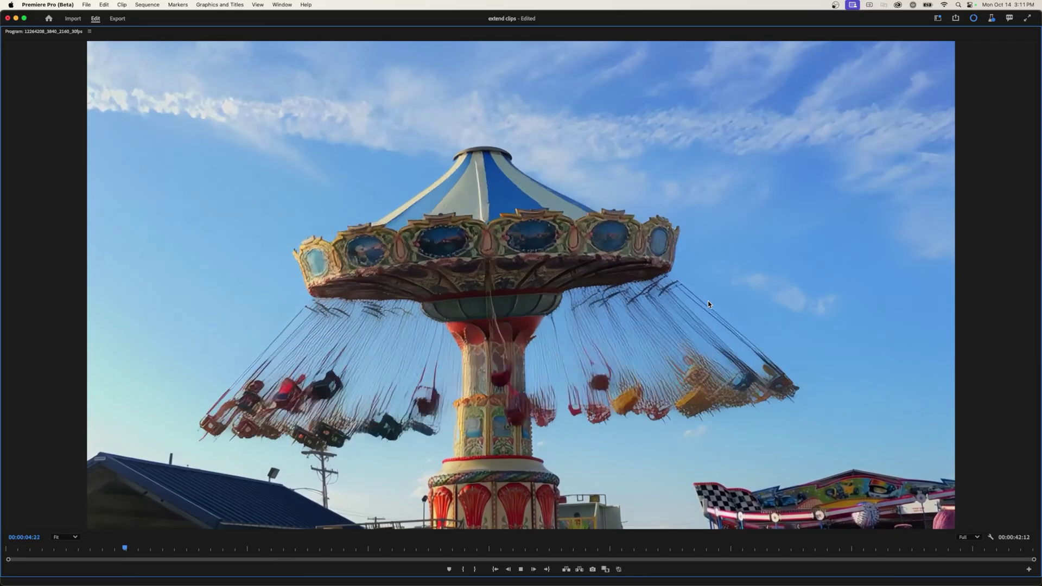
{"action": "key", "text": "space"}
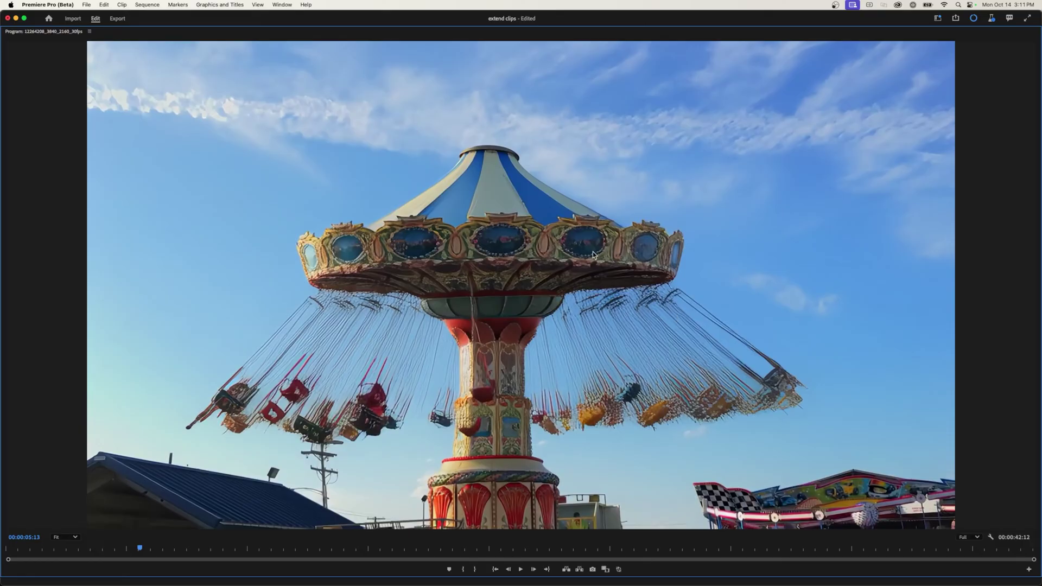
{"action": "key", "text": "j"}
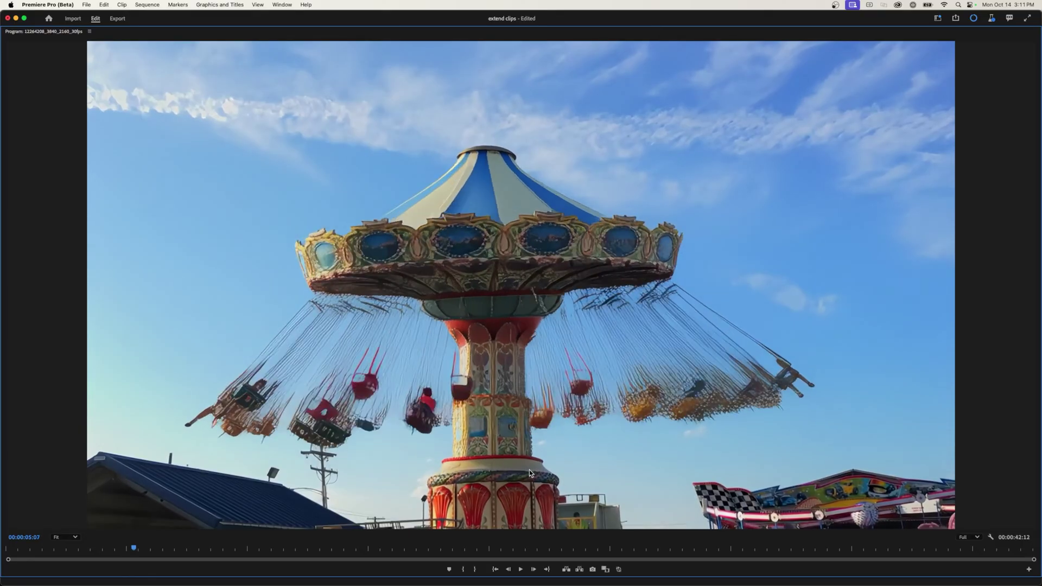
{"action": "key", "text": "k"}
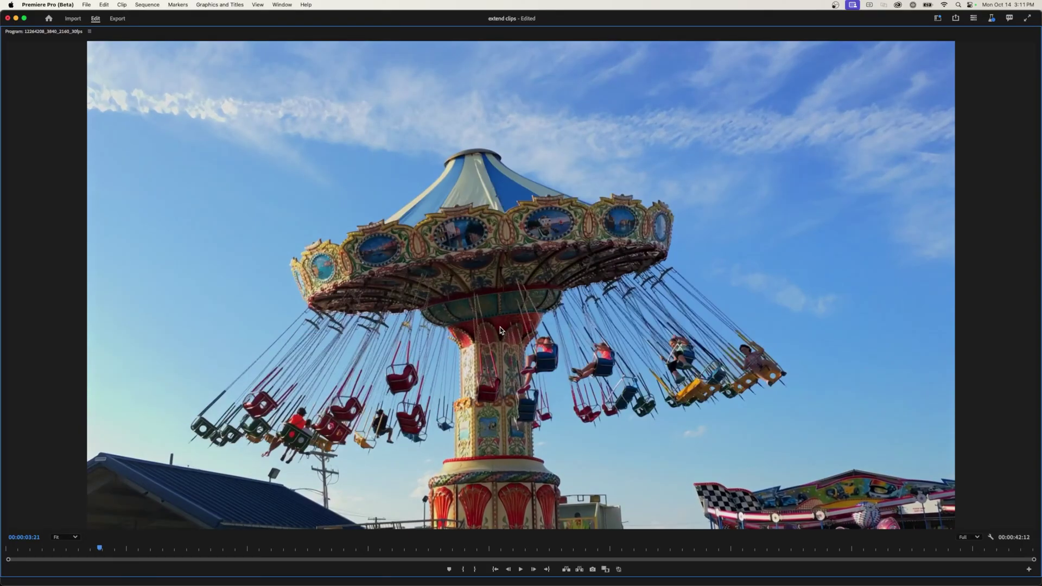
{"action": "key", "text": "Right"}
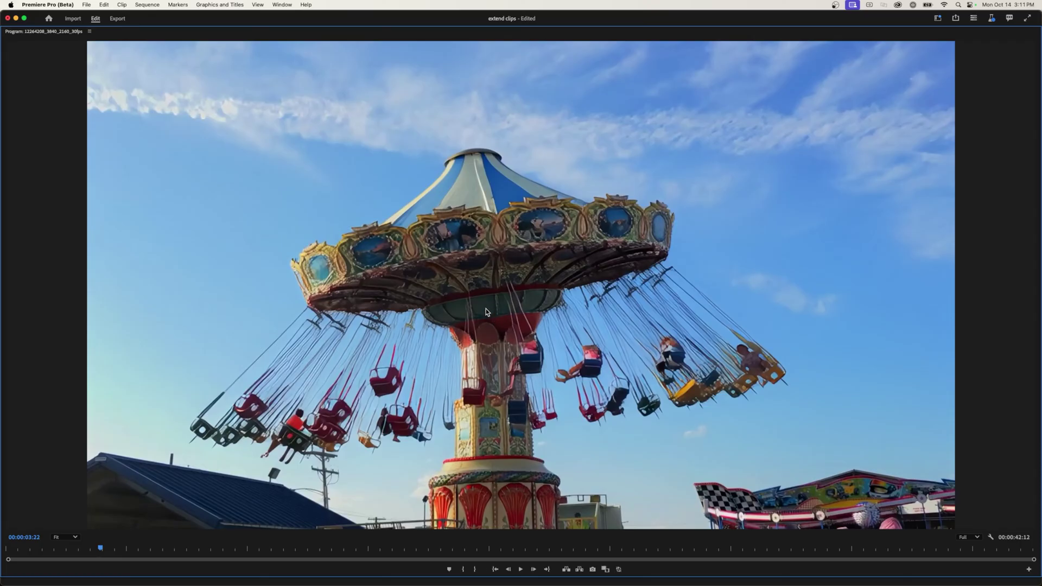
{"action": "key", "text": "Left"}
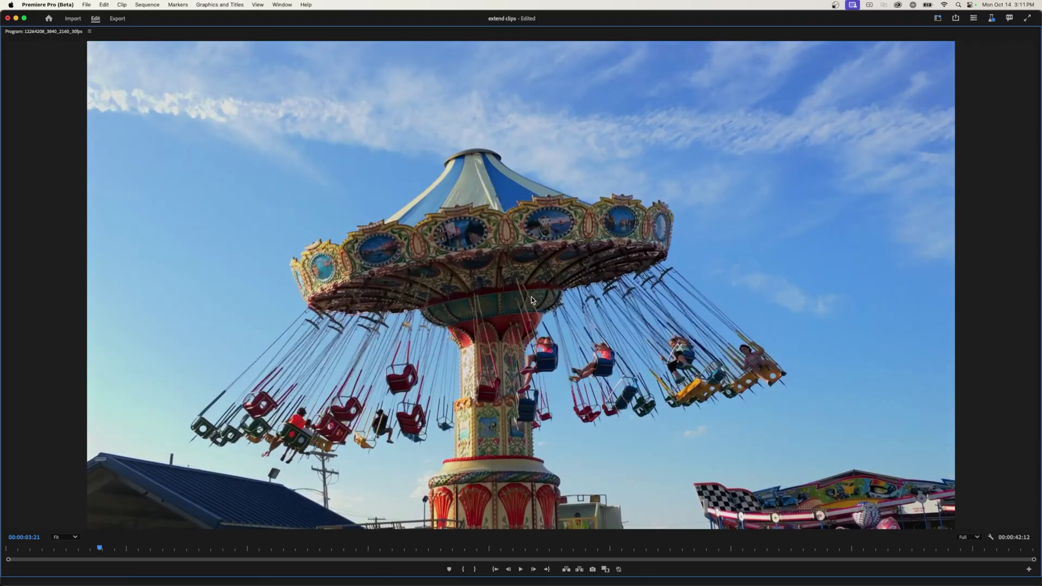
{"action": "key", "text": "Right"}
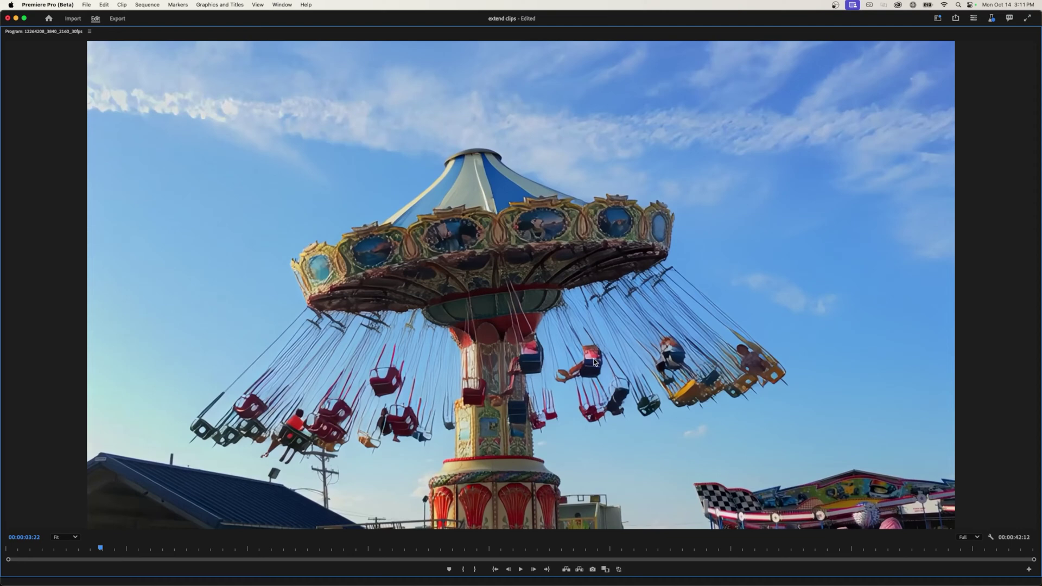
Restore the normal panel layout and play from about 00:00:03:08.
{"action": "key", "text": "grave"}
{"action": "left_click", "coordinate": [444, 376]}
{"action": "key", "text": "space"}
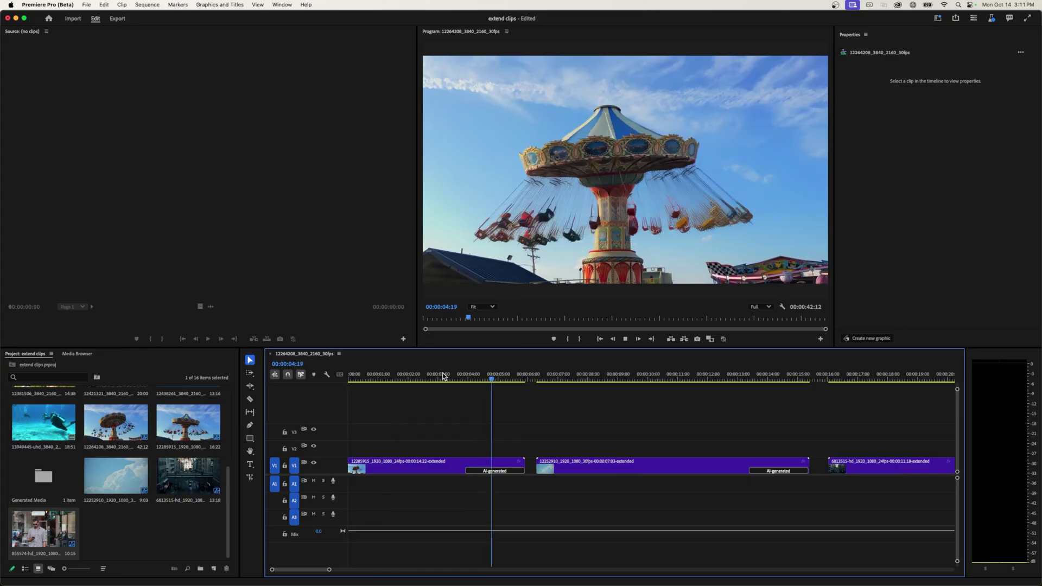
Play the sky clip's cloud extension full-window from around 00:00:13:08 into the street scene clip.
{"action": "left_click", "coordinate": [700, 376]}
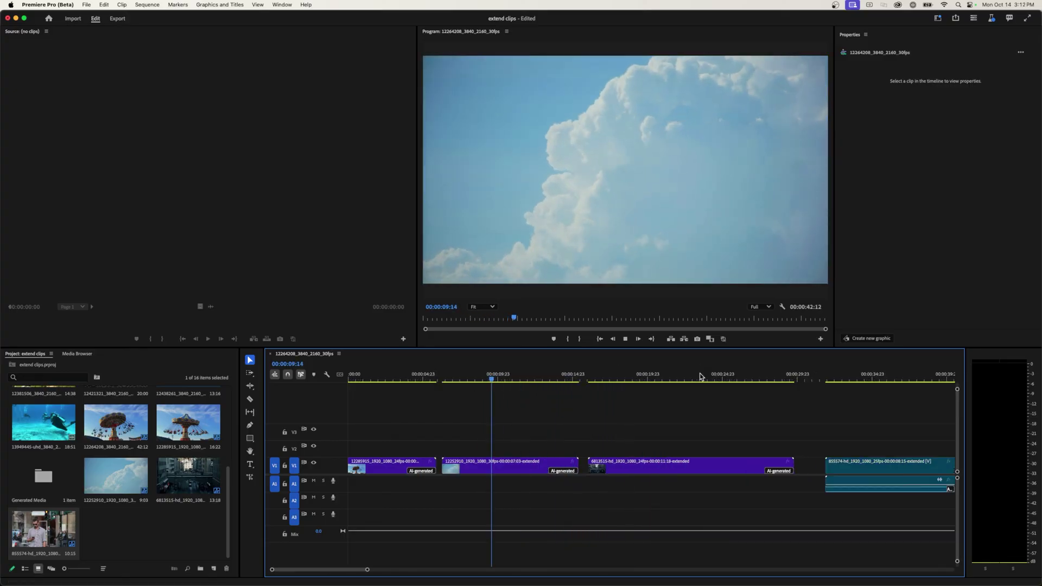
{"action": "key", "text": "grave"}
{"action": "key", "text": "space"}
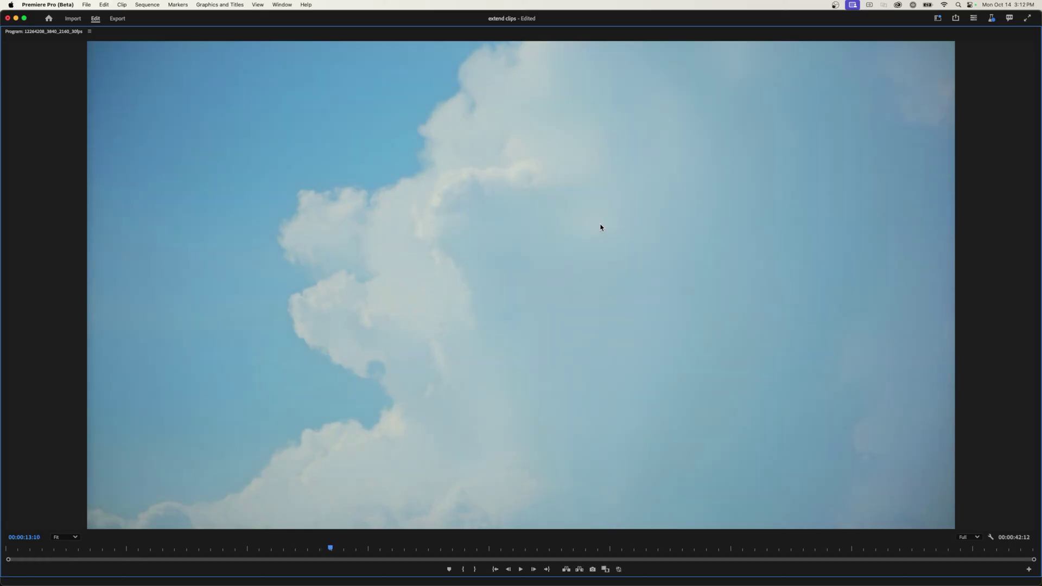
{"action": "key", "text": "space"}
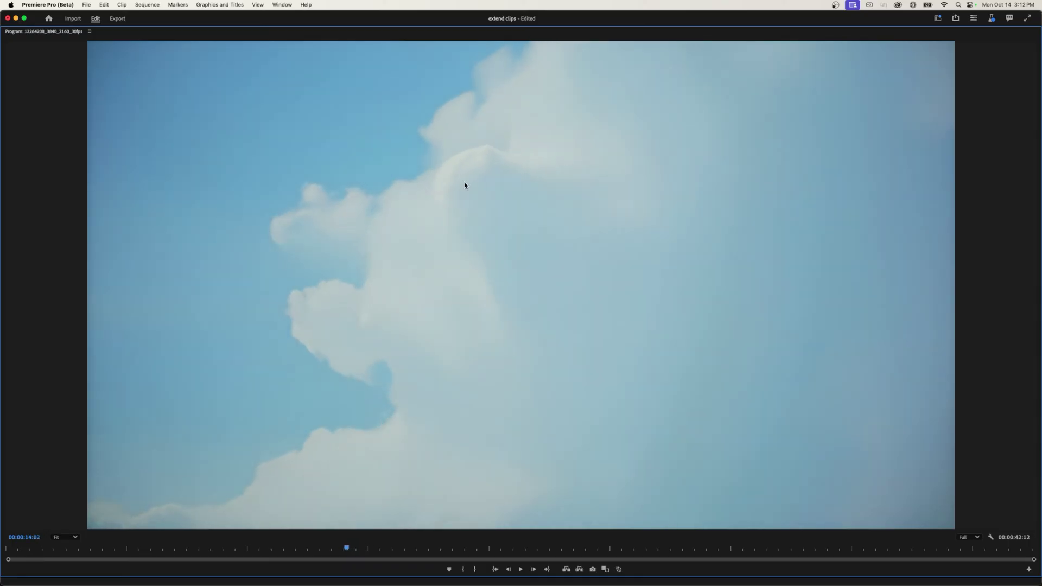
{"action": "key", "text": "space"}
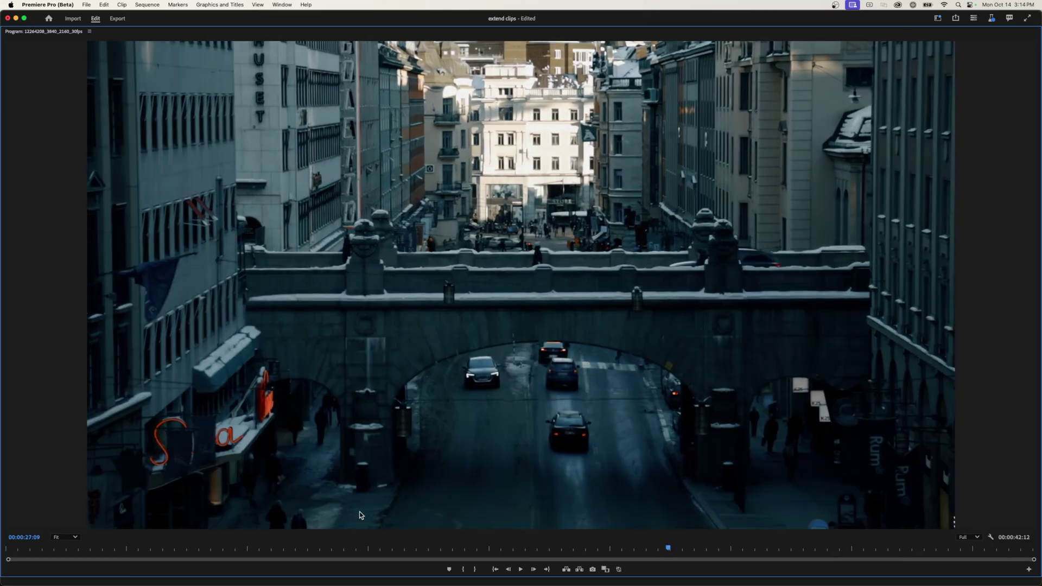
Move the playhead back to 00:00:23:17 in the street clip.
{"action": "left_click", "coordinate": [579, 548]}
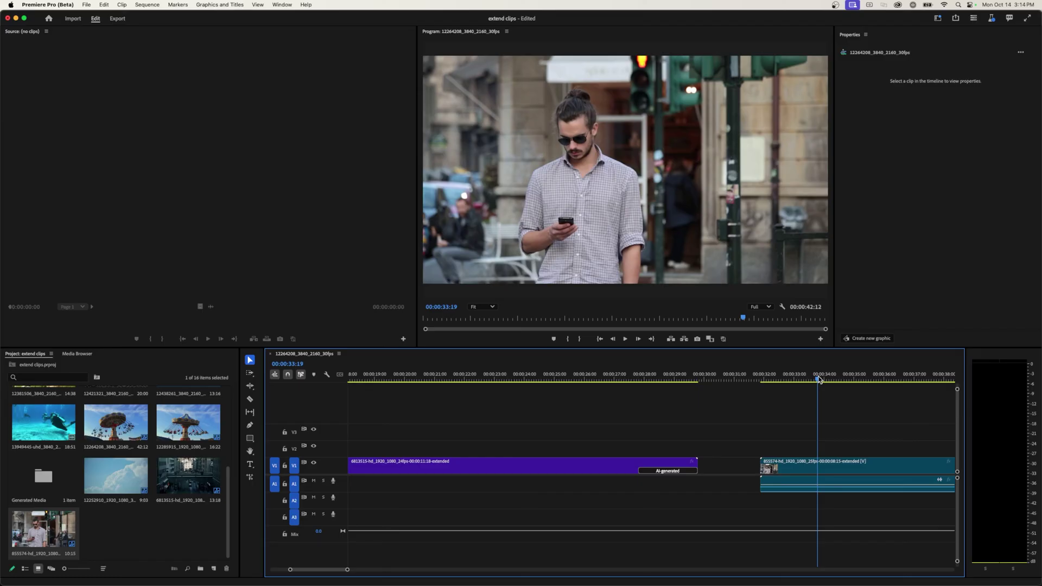
Play the man-with-phone clip's generated tail full-screen and settle on 00:00:41:16.
{"action": "key", "text": "minus"}
{"action": "mouse_move", "coordinate": [814, 379]}
{"action": "left_mouse_down"}
{"action": "mouse_move", "coordinate": [852, 379]}
{"action": "mouse_move", "coordinate": [815, 389]}
{"action": "left_mouse_up"}
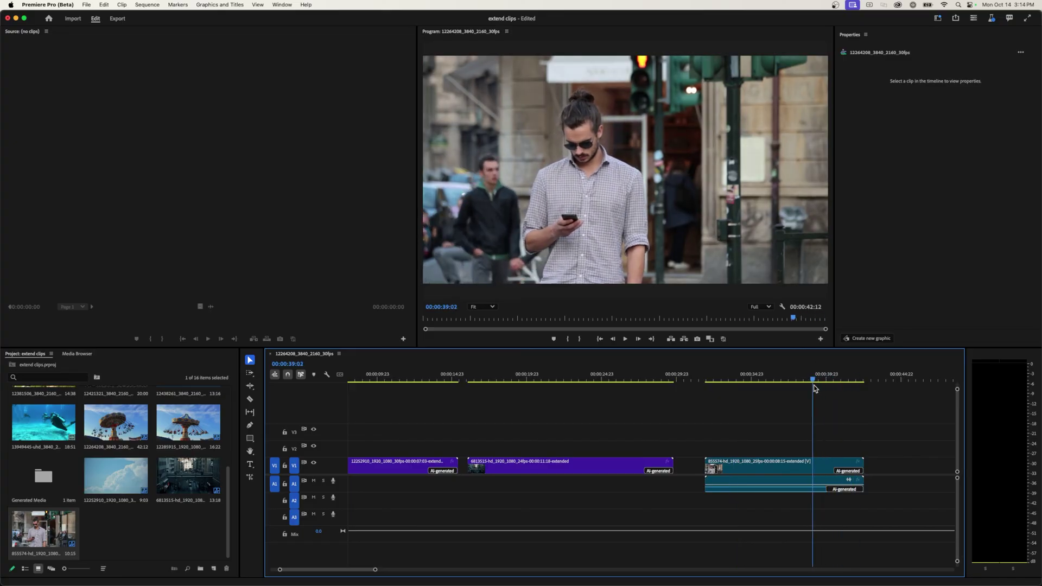
{"action": "key", "text": "equal"}
{"action": "key", "text": "grave"}
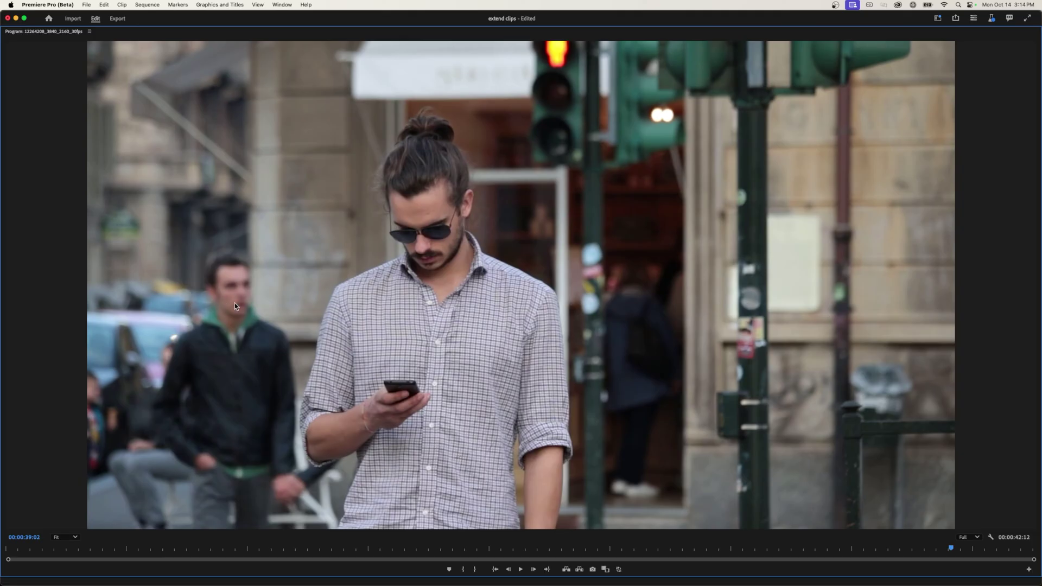
{"action": "key", "text": "space"}
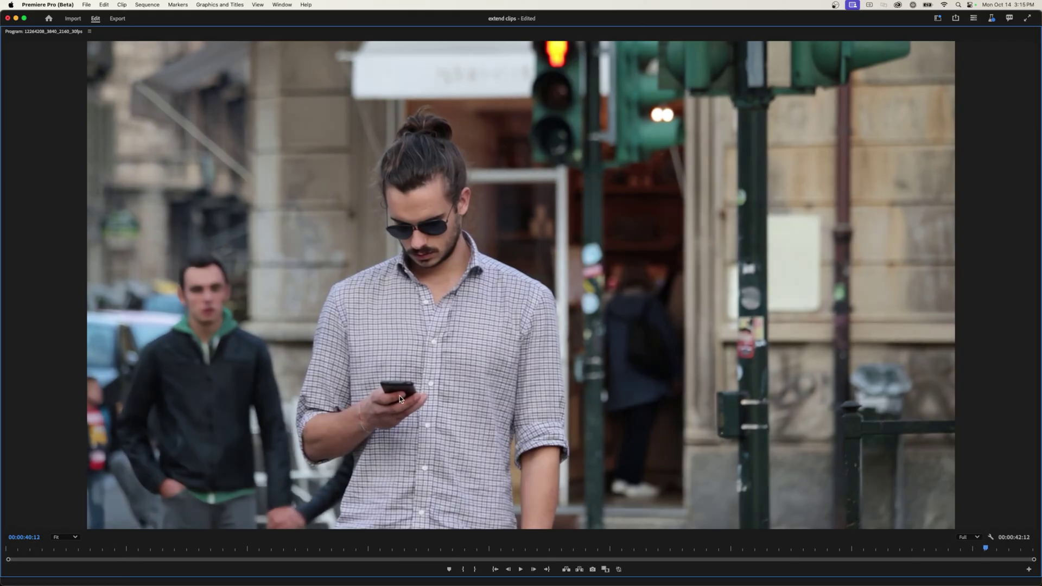
{"action": "key", "text": "Left"}
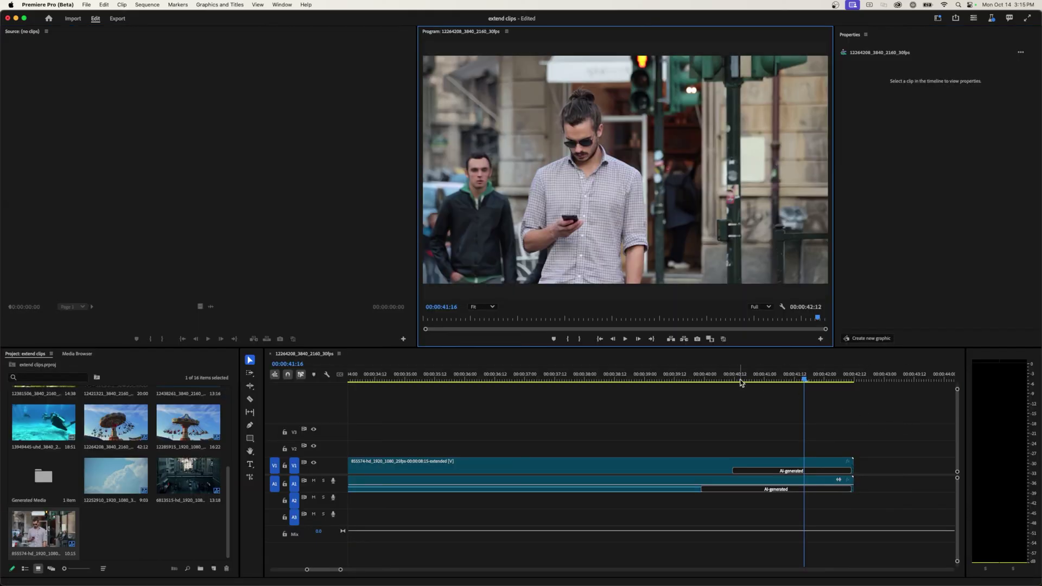
Trim the AI-generated extension off the 855574 clip's end, near 00:00:36:01.
{"action": "left_click_drag", "start_coordinate": [741, 383], "coordinate": [470, 387]}
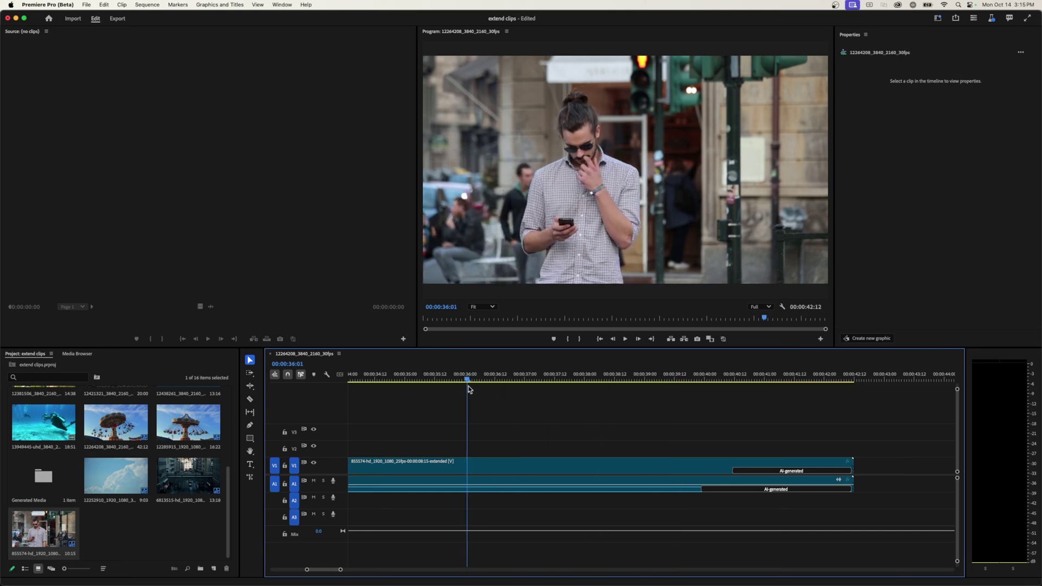
{"action": "left_click_drag", "start_coordinate": [852, 465], "coordinate": [477, 465]}
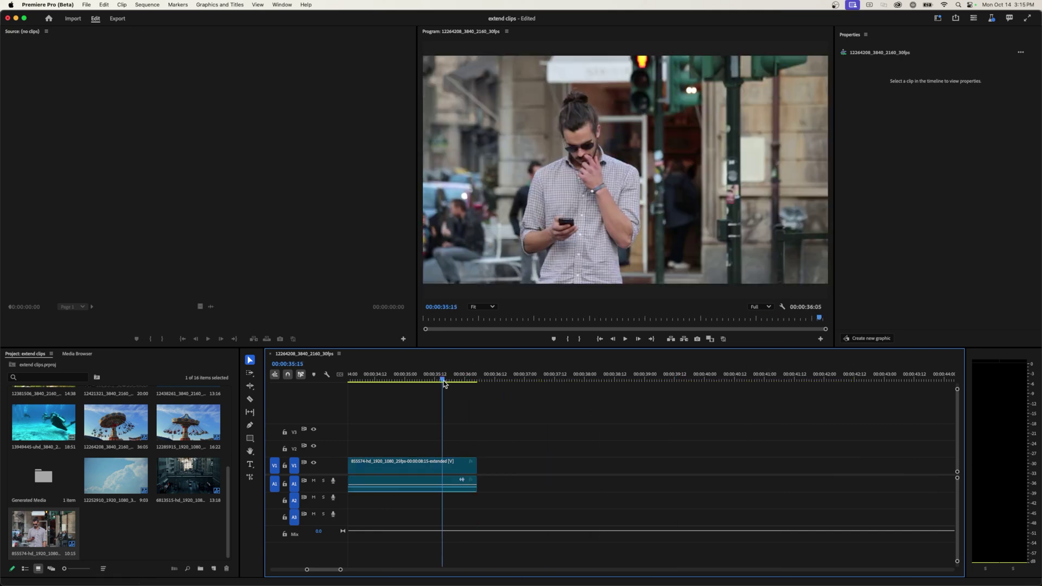
{"action": "mouse_move", "coordinate": [471, 387]}
{"action": "left_mouse_down"}
{"action": "mouse_move", "coordinate": [481, 388]}
{"action": "mouse_move", "coordinate": [465, 392]}
{"action": "left_mouse_up"}
Attempt a Generative Extend on the trimmed clip, then view the whole sequence and select it.
{"action": "left_click", "coordinate": [250, 478]}
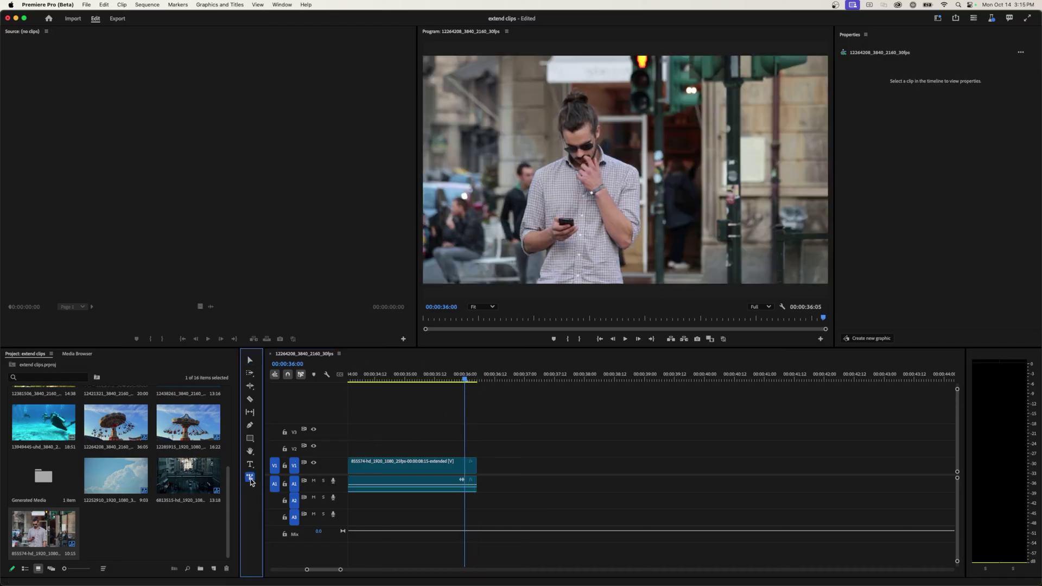
{"action": "left_click_drag", "start_coordinate": [476, 465], "coordinate": [507, 467]}
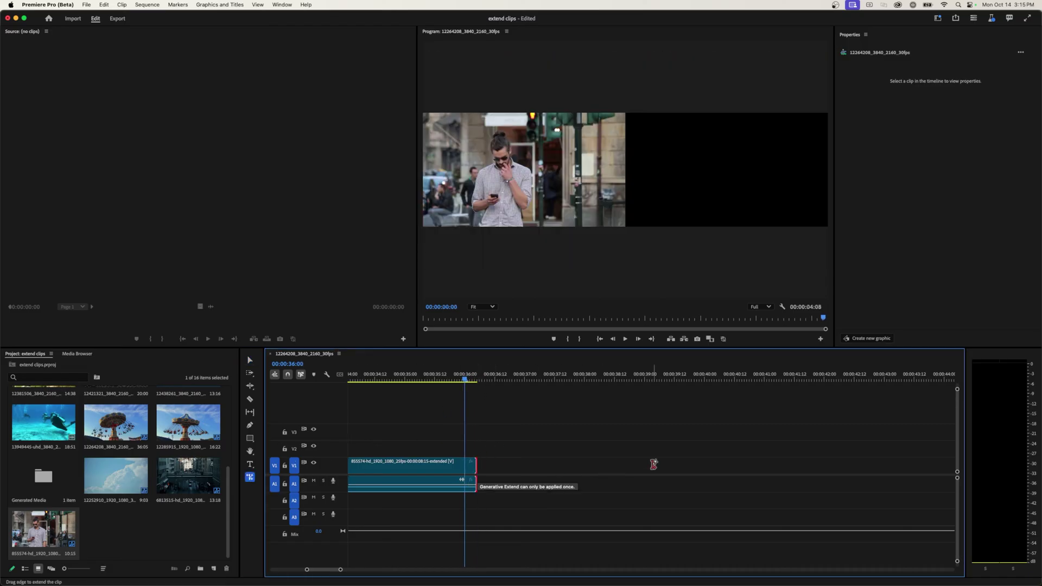
{"action": "left_click_drag", "start_coordinate": [653, 465], "coordinate": [600, 459]}
{"action": "key", "text": "minus"}
{"action": "key", "text": "minus"}
{"action": "key", "text": "minus"}
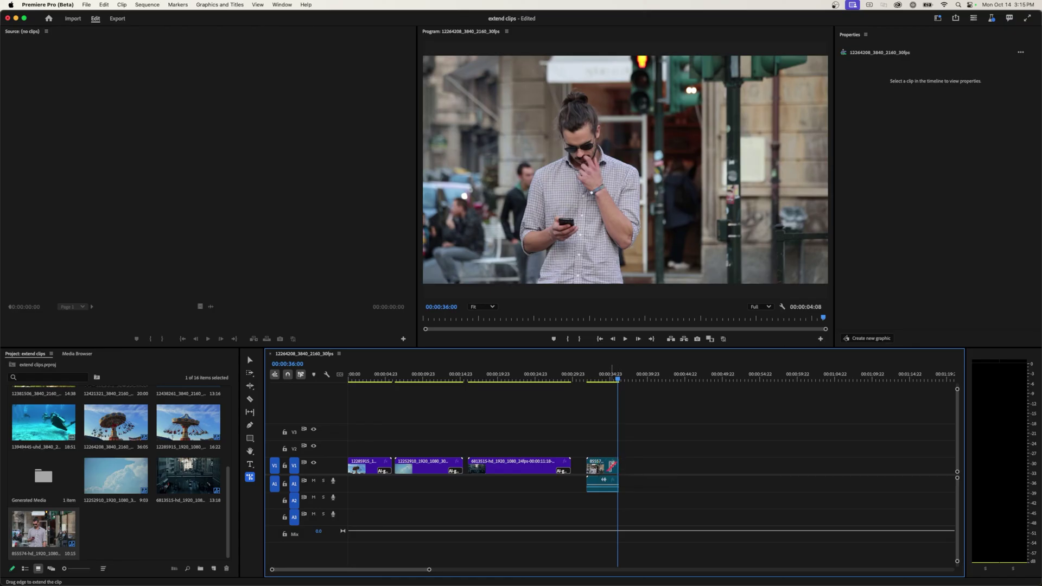
{"action": "left_click", "coordinate": [609, 472]}
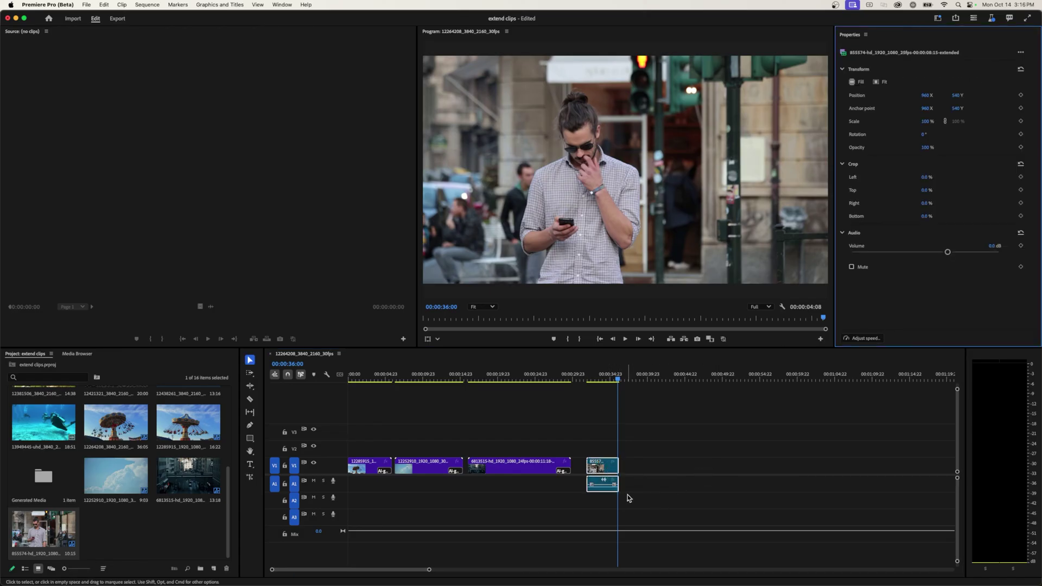
Regrow the 855574 clip's end with a new AI tail and check its Poor Output feedback option.
{"action": "left_click_drag", "start_coordinate": [616, 470], "coordinate": [665, 465]}
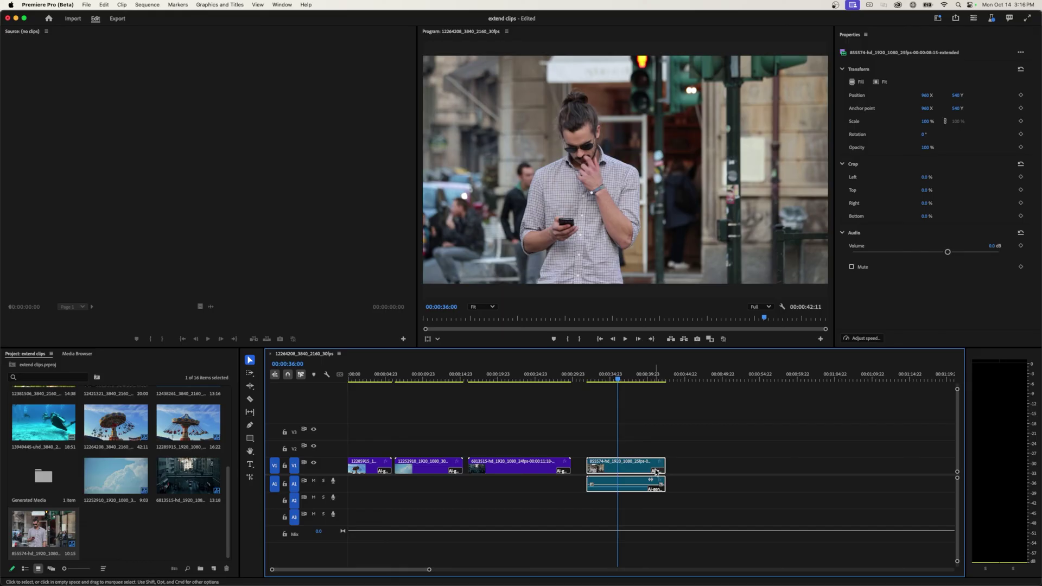
{"action": "key", "text": "equal"}
{"action": "key", "text": "equal"}
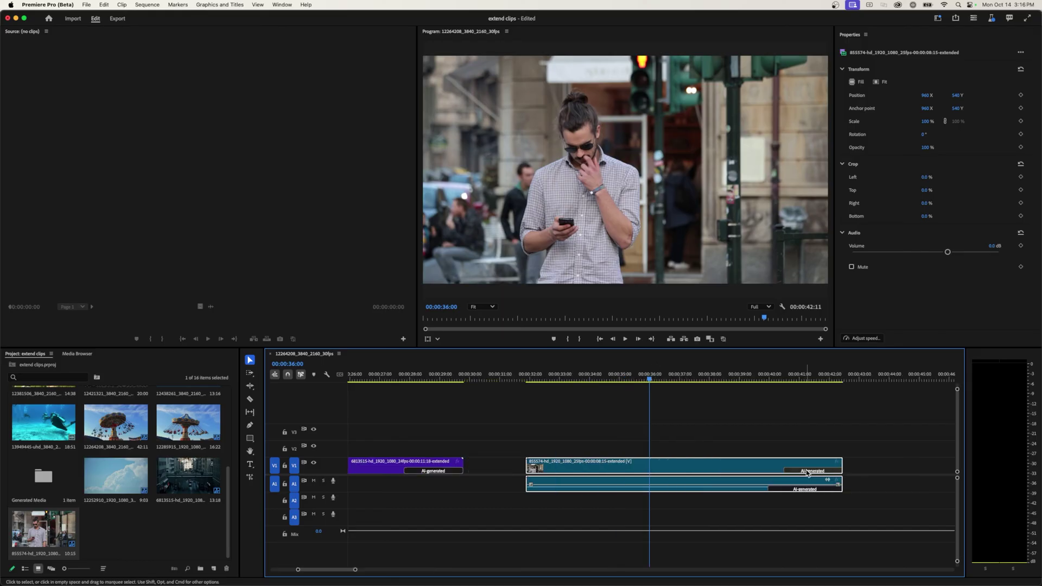
{"action": "left_click", "coordinate": [807, 472]}
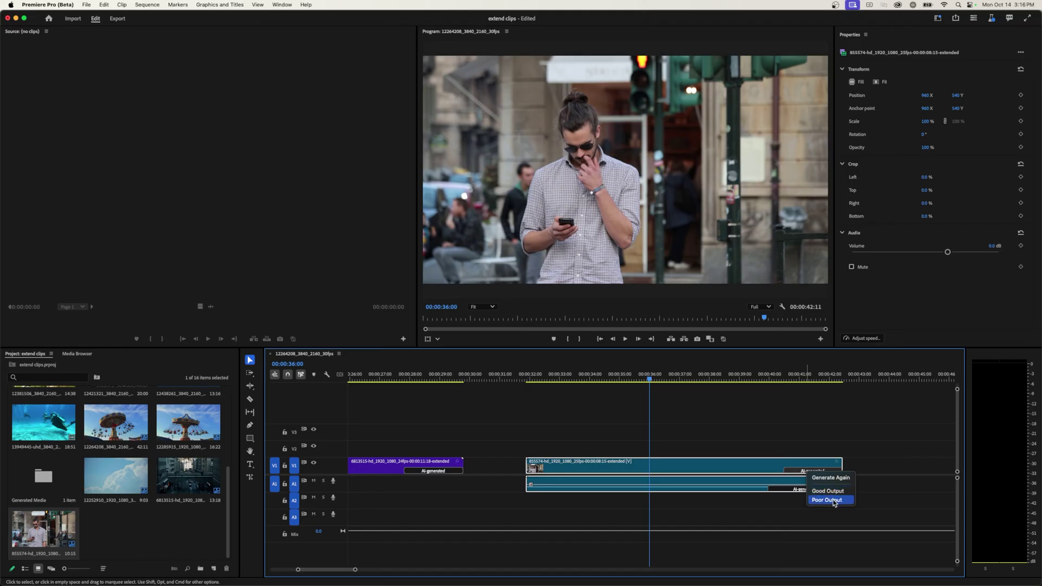
{"action": "key", "text": "Escape"}
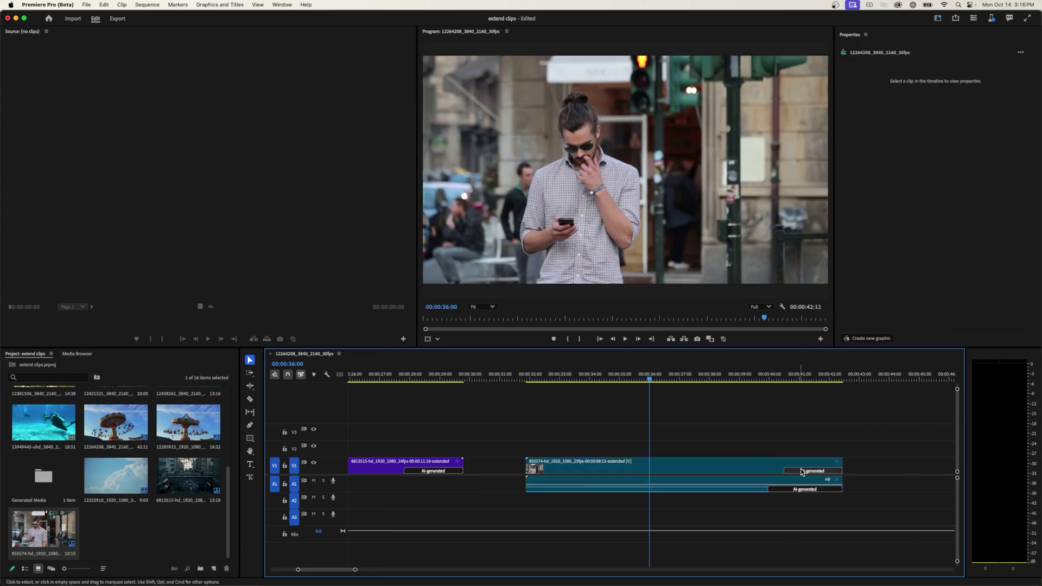
{"action": "left_click", "coordinate": [747, 478]}
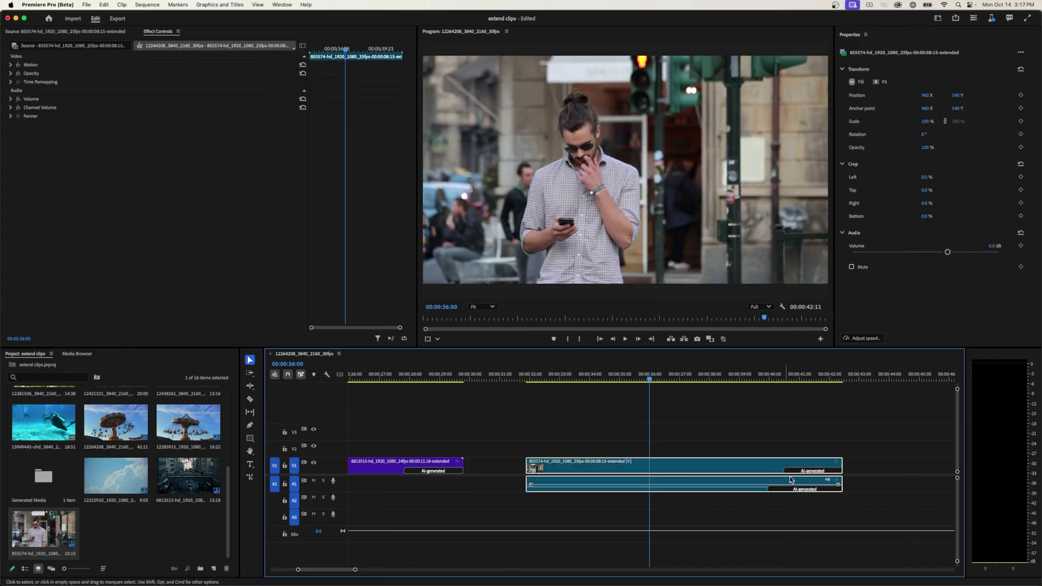
Choose Generate Again for the clip's AI tail, then undo it.
{"action": "left_click", "coordinate": [807, 471]}
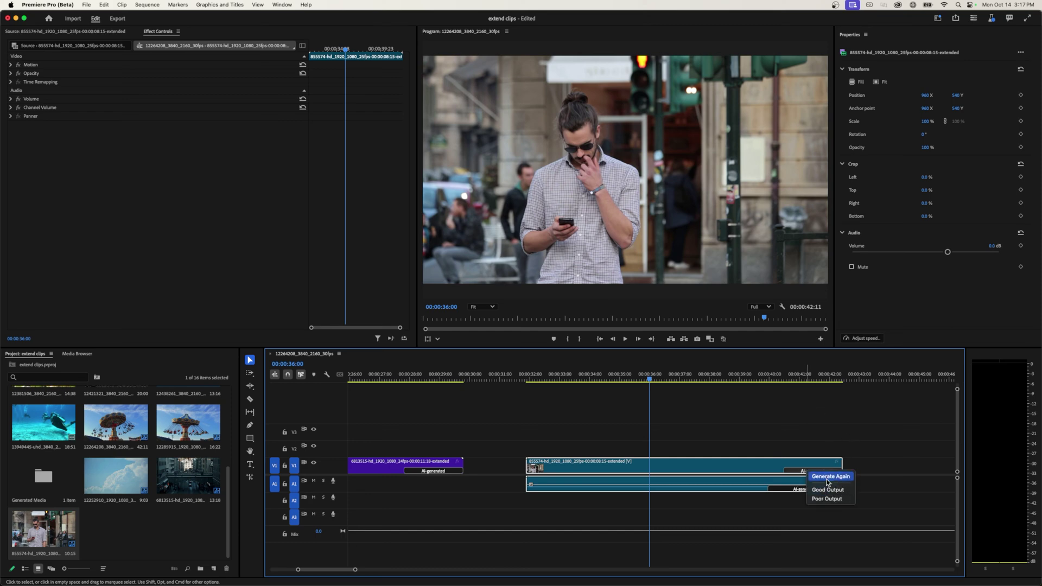
{"action": "left_click", "coordinate": [827, 477]}
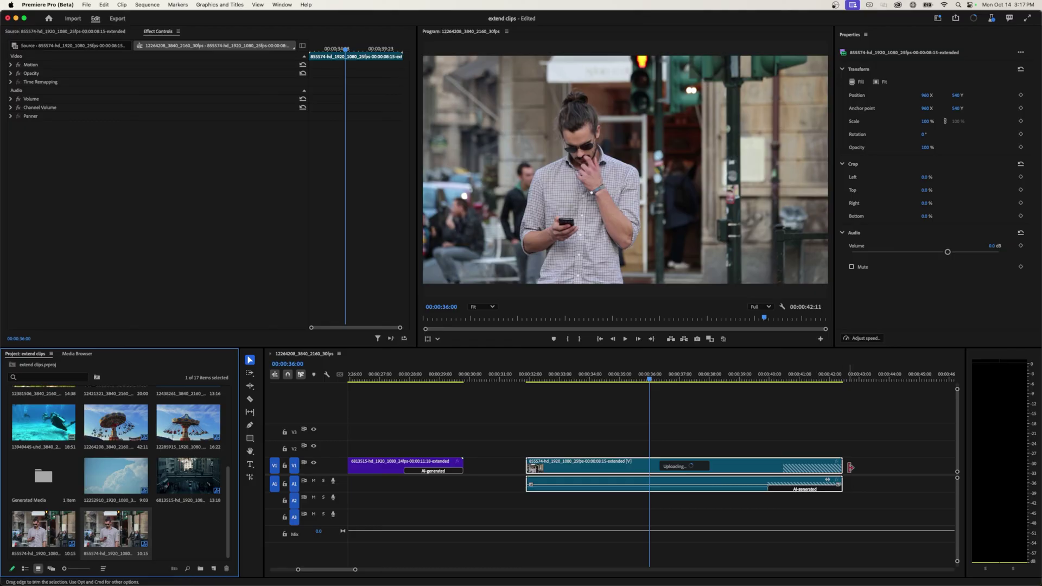
{"action": "key", "text": "super+z"}
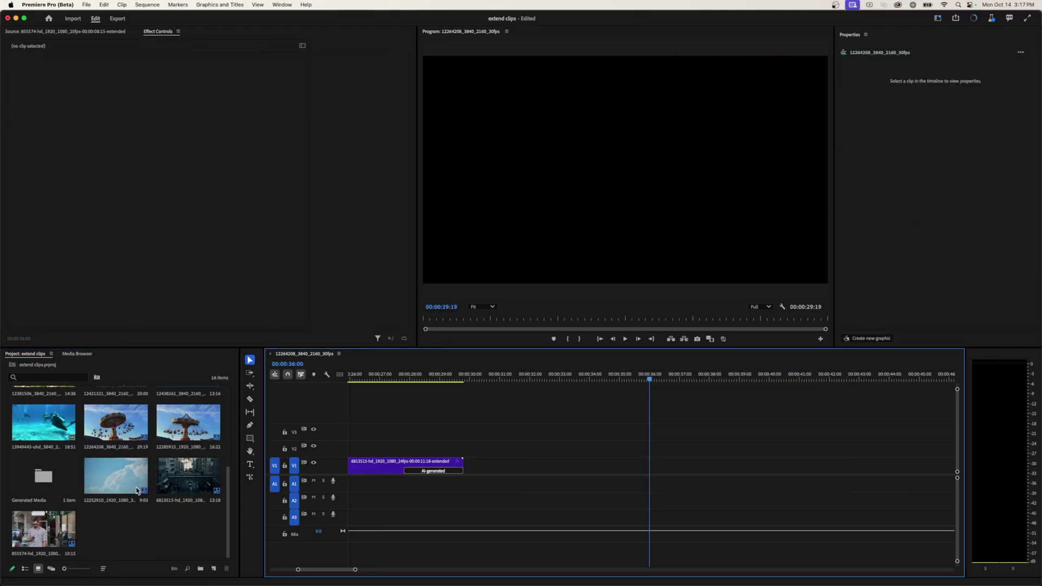
Place a fresh 855574 clip on V1 at about 34:10 and trim its end to 00:00:37:13.
{"action": "left_click_drag", "start_coordinate": [49, 525], "coordinate": [597, 468]}
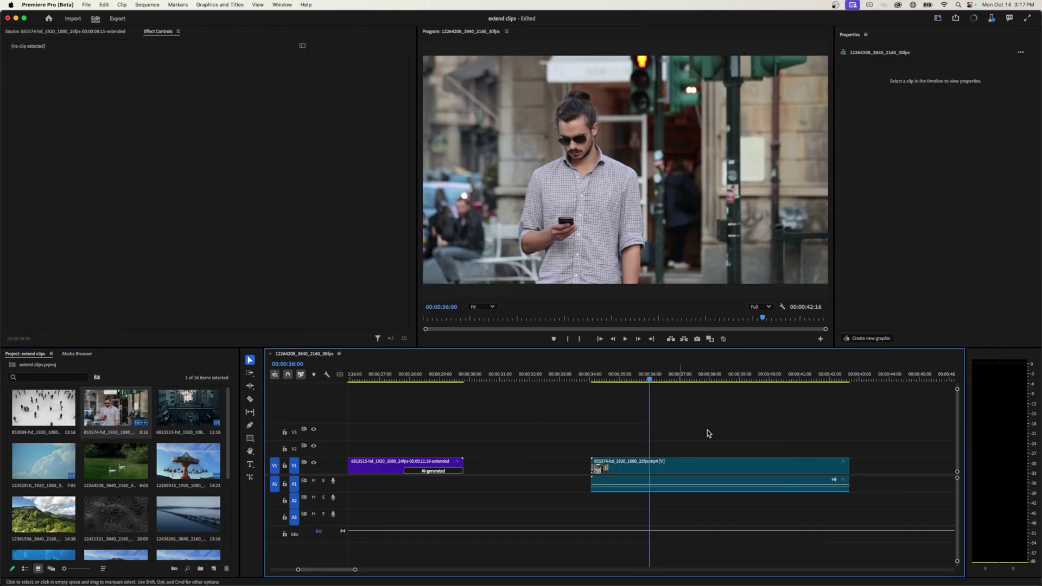
{"action": "left_click_drag", "start_coordinate": [651, 380], "coordinate": [699, 386]}
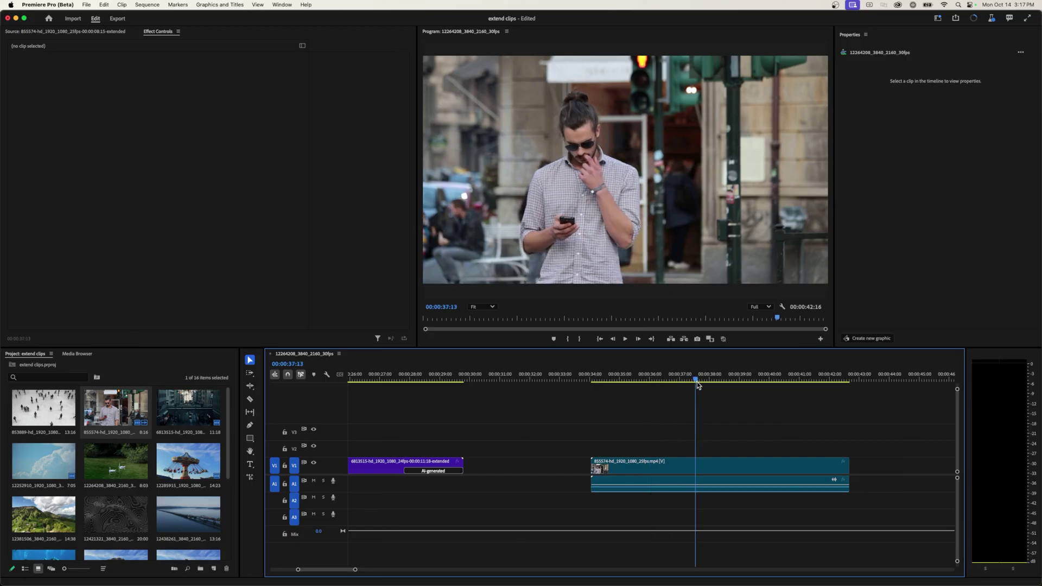
{"action": "mouse_move", "coordinate": [852, 461]}
{"action": "left_mouse_down"}
{"action": "mouse_move", "coordinate": [699, 462]}
{"action": "mouse_move", "coordinate": [808, 472]}
{"action": "left_mouse_up"}
{"action": "left_click", "coordinate": [251, 478]}
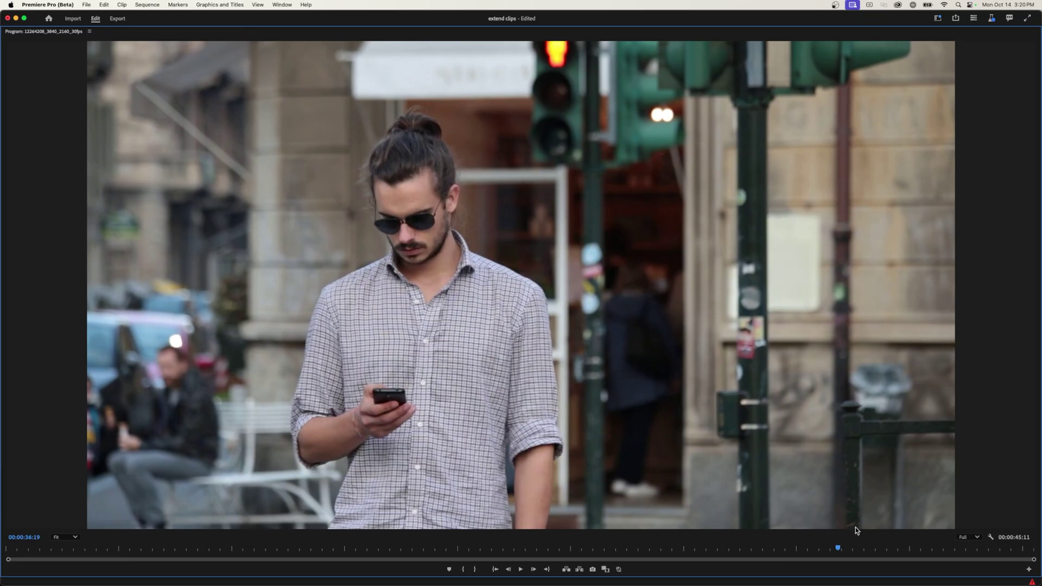
Replay and scrub the 855574 clip's new generated tail, then restore the editing workspace.
{"action": "left_click", "coordinate": [819, 550]}
{"action": "key", "text": "space"}
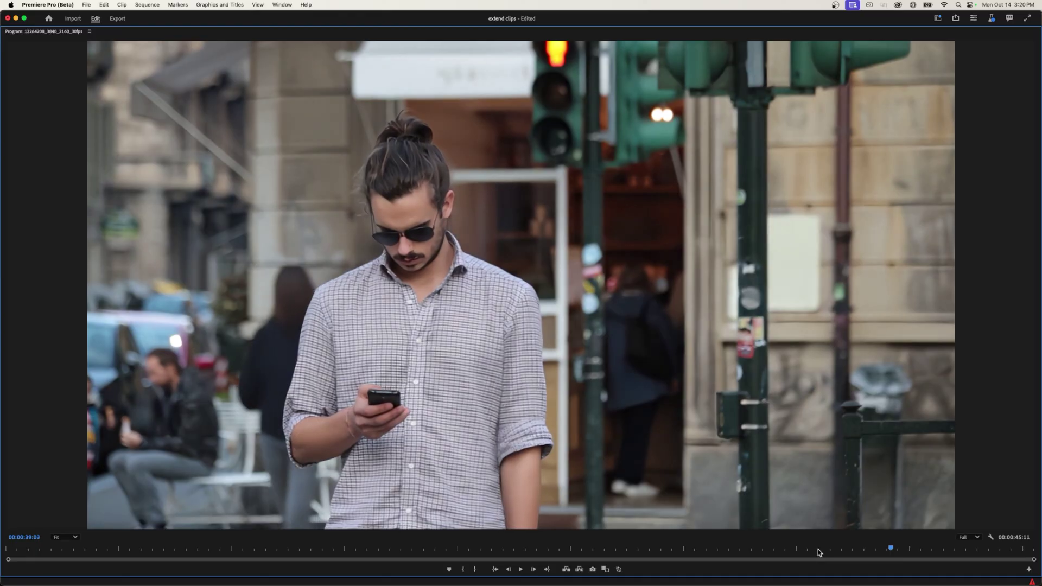
{"action": "left_click", "coordinate": [872, 549]}
{"action": "mouse_move", "coordinate": [872, 551]}
{"action": "left_mouse_down"}
{"action": "mouse_move", "coordinate": [886, 549]}
{"action": "mouse_move", "coordinate": [864, 553]}
{"action": "left_mouse_up"}
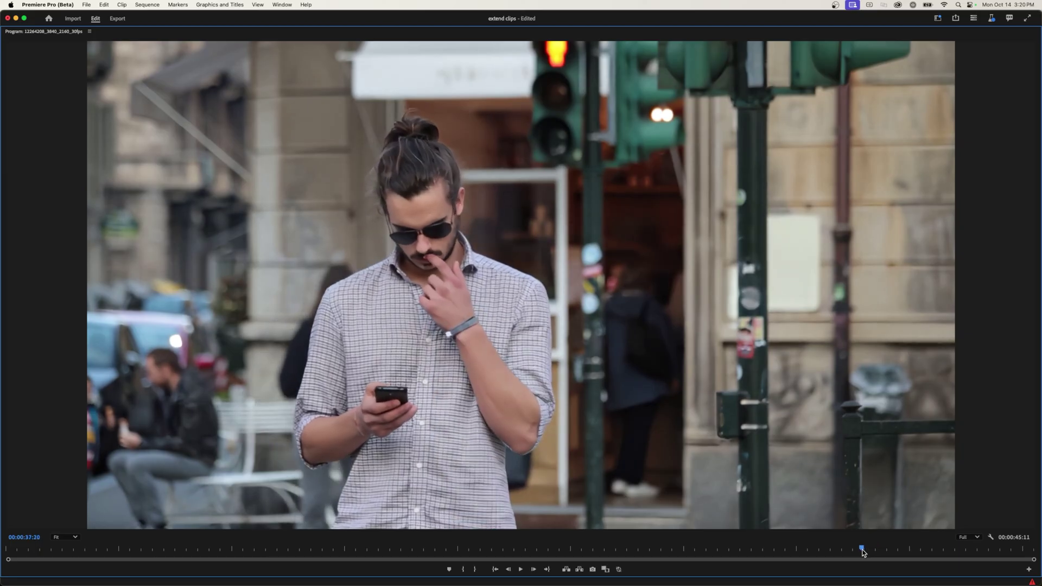
{"action": "key", "text": "grave"}
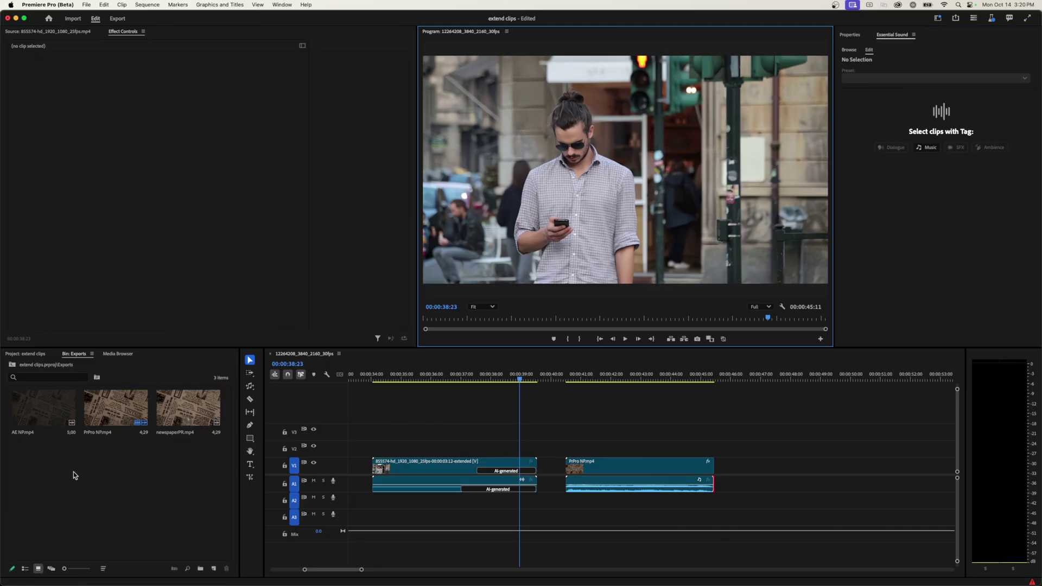